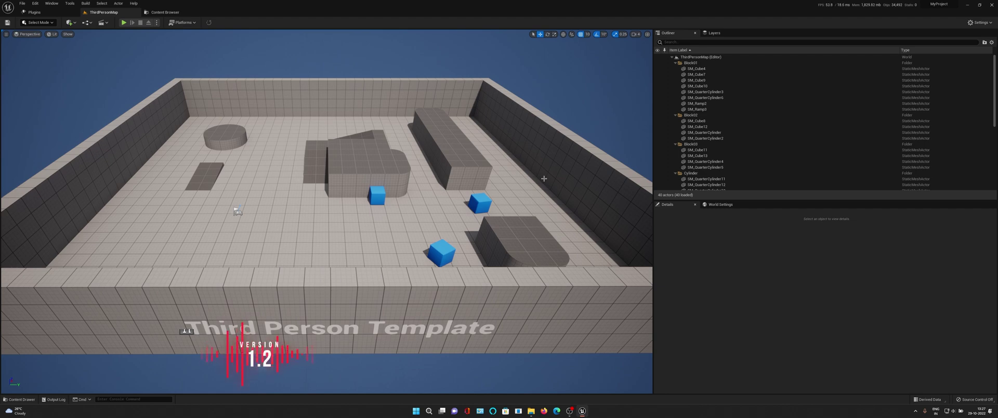
Create a folder named Loot in the project's Content folder and open it.
right_drag(426, 181, 48, 352)
click(19, 399)
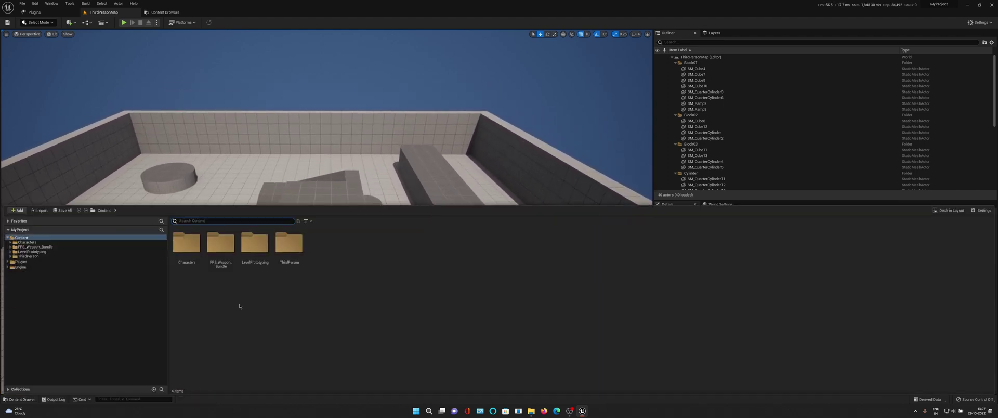
right_click(324, 267)
click(348, 101)
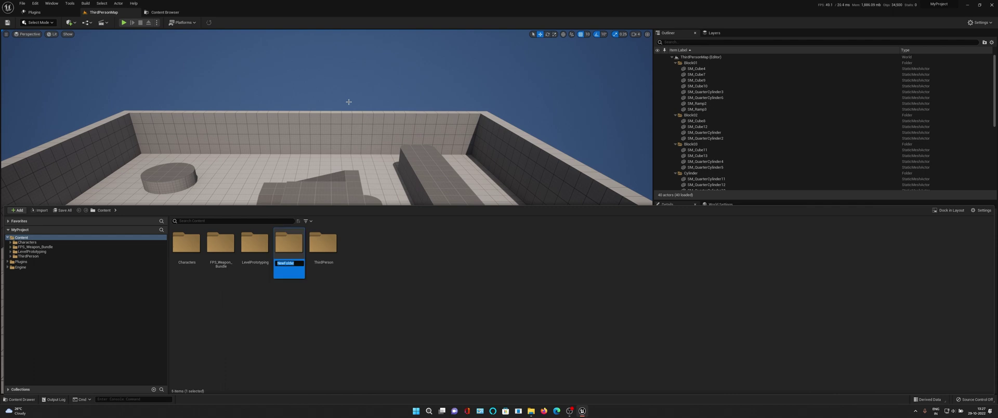
text(Loot)
key(Return)
key(Return)
Create a subfolder named Item inside the Loot folder and open it.
right_click(235, 270)
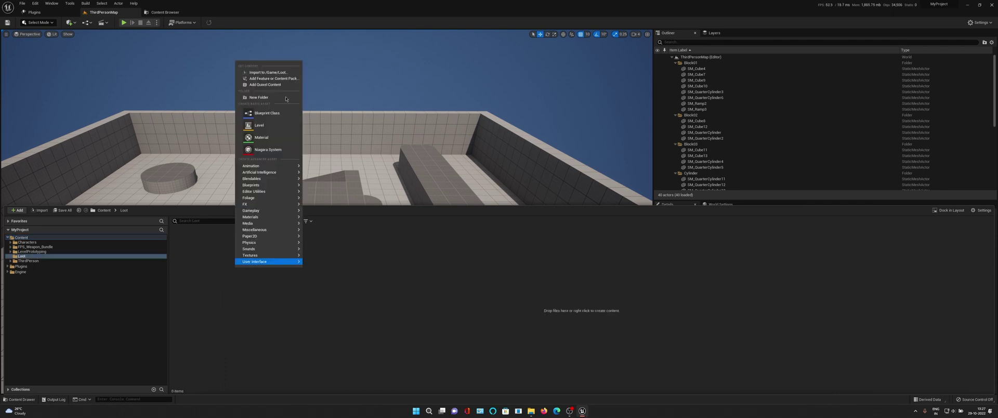
click(279, 98)
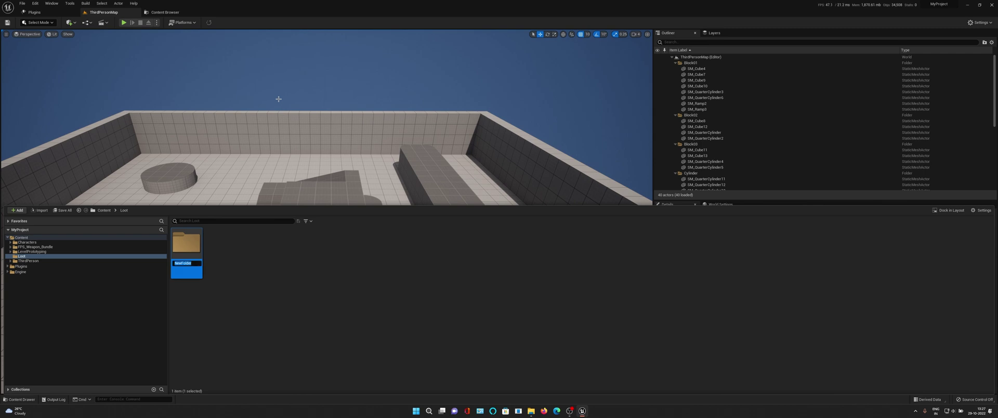
text(Wea)
key(BackSpace)
key(BackSpace)
key(BackSpace)
text(Item)
key(Return)
key(Return)
Create a Blueprint class named BP_Weapon1 in the Item folder, with BaseItem as its parent class.
right_click(209, 260)
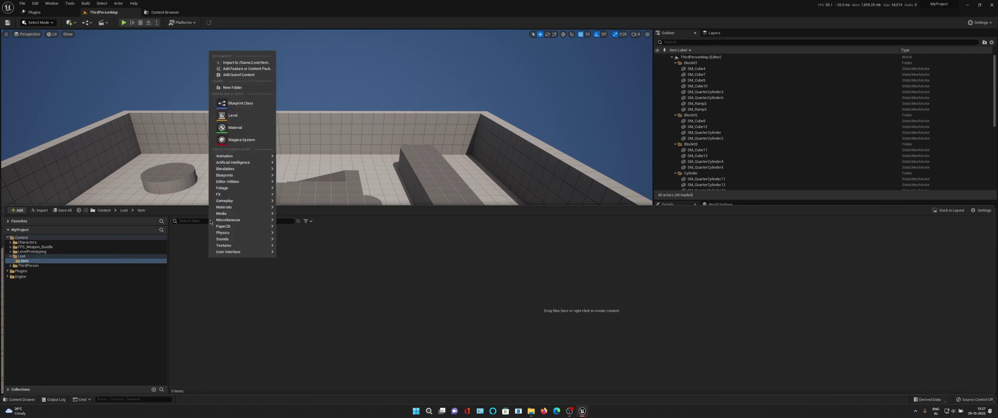
click(238, 102)
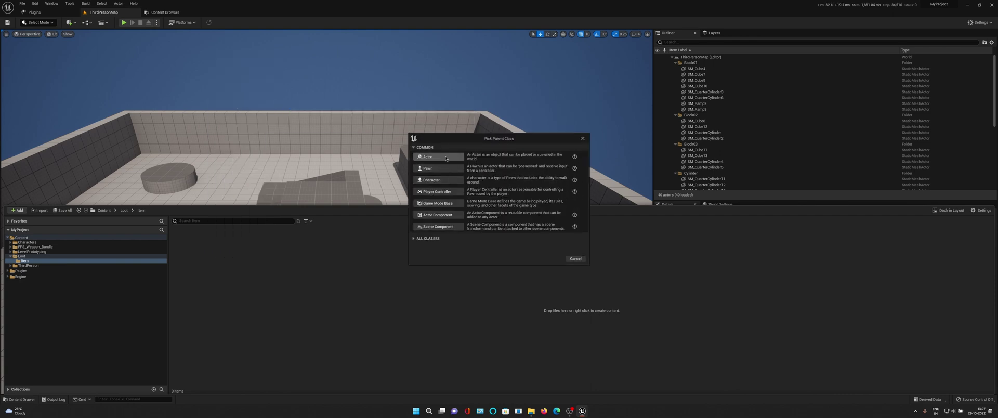
click(427, 238)
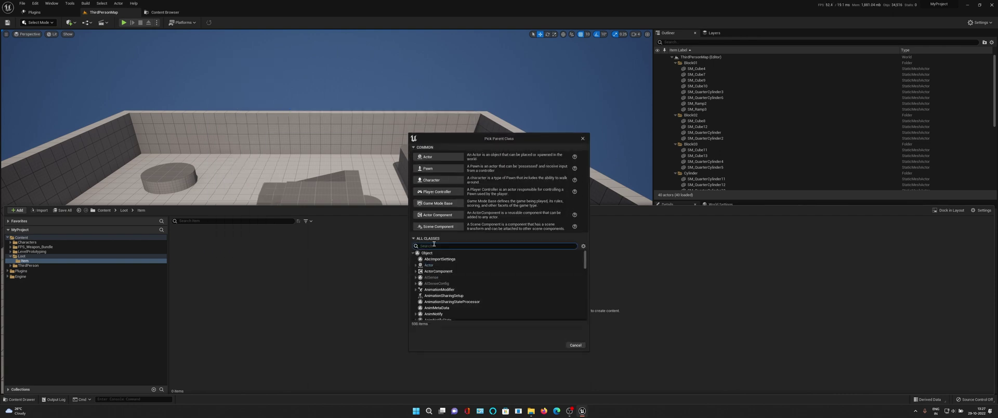
text(baseite)
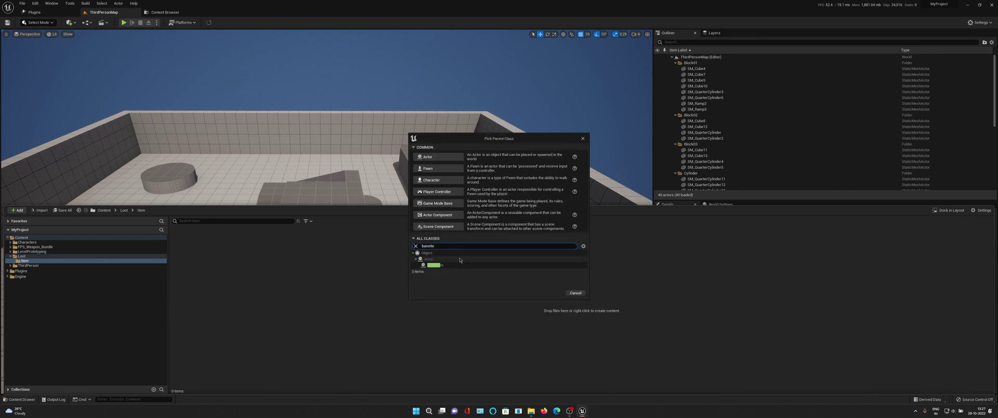
click(457, 266)
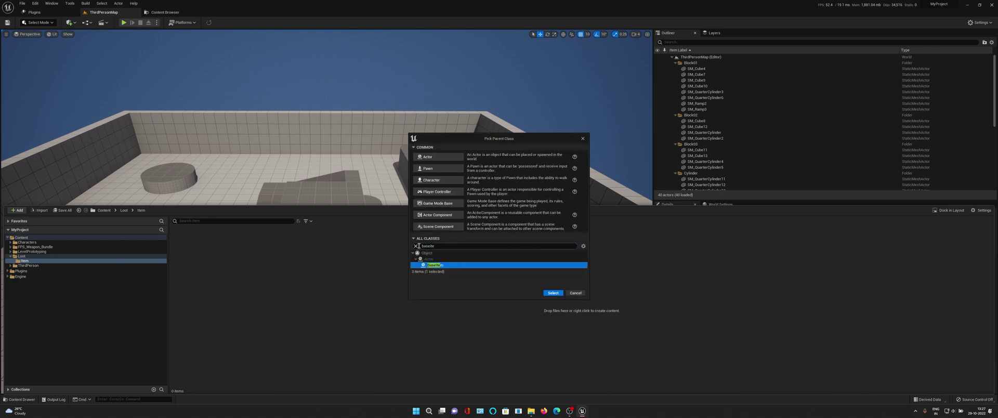
click(549, 294)
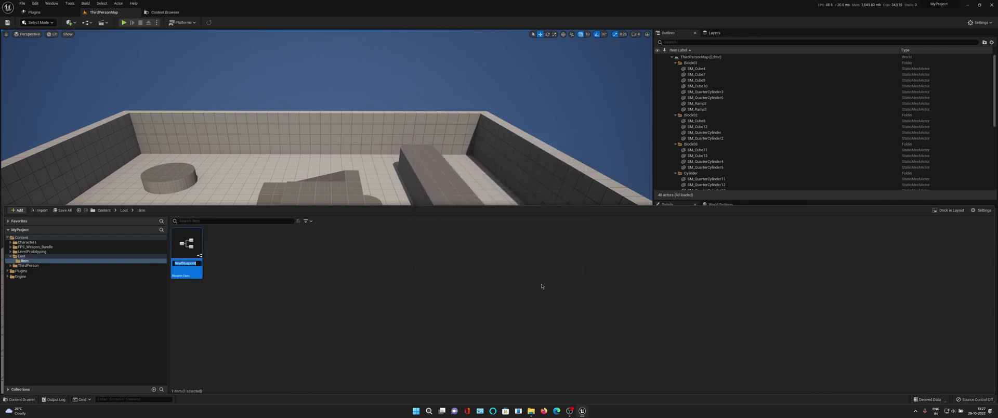
text(BP_Weapon1)
key(Return)
Duplicate BP_Weapon1 as BP_Weapon2 and save all unsaved content.
key(ctrl+d)
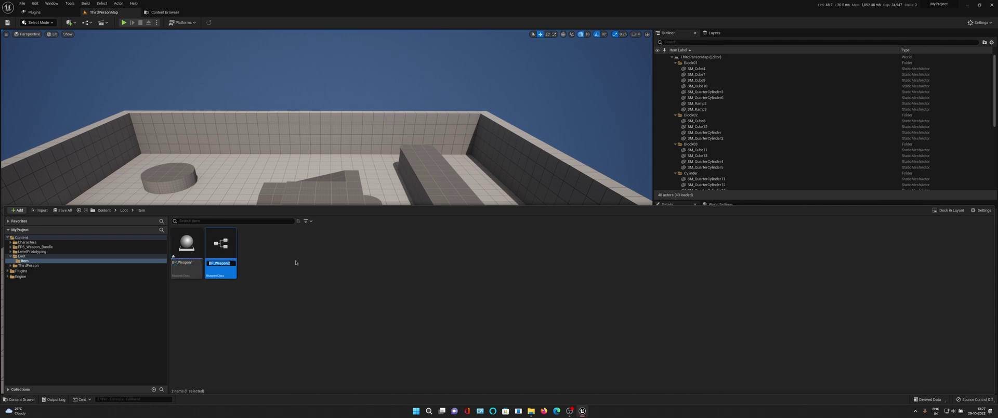
key(Return)
click(62, 210)
click(544, 270)
Create another BaseItem-derived Blueprint class in the Item folder and name it BP_Attachment.
right_click(311, 275)
click(350, 123)
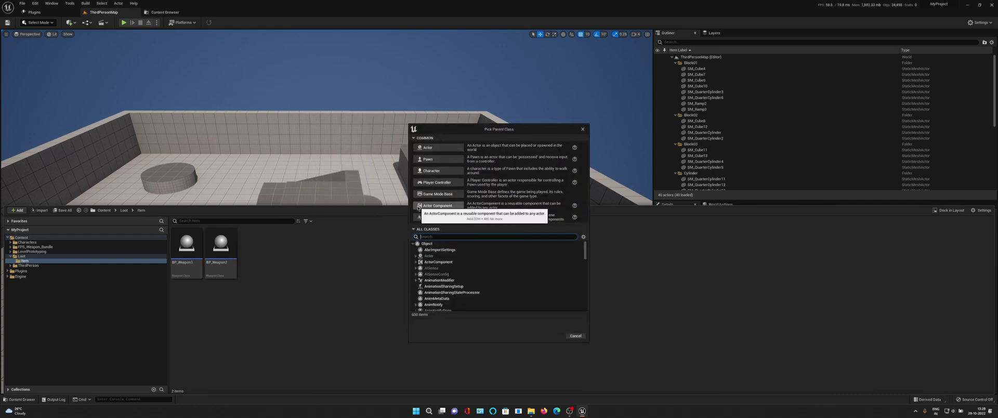
text(baseite)
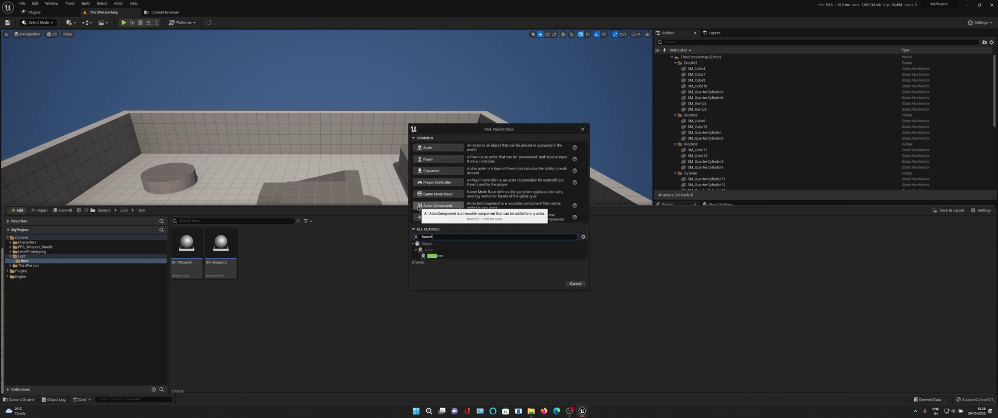
click(439, 256)
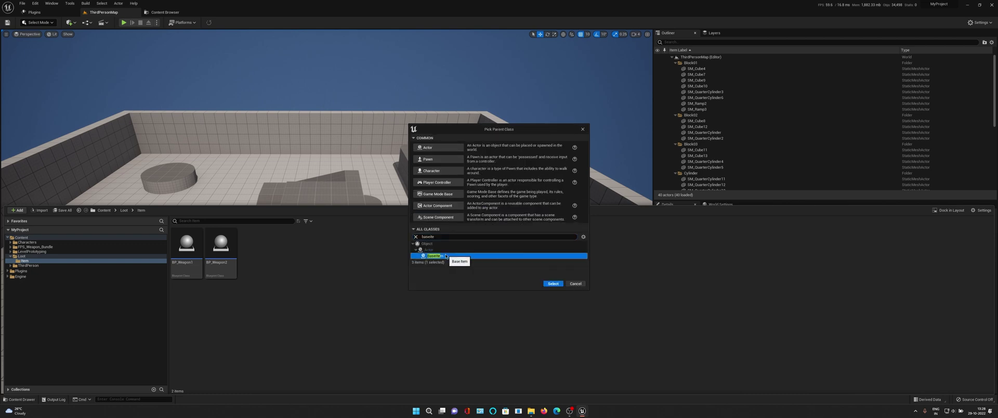
click(552, 284)
text(BP_Attac)
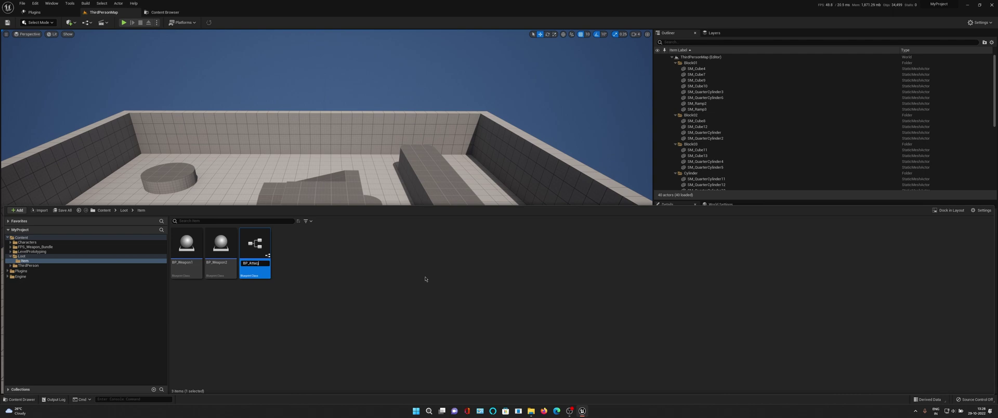
text(hment)
key(Return)
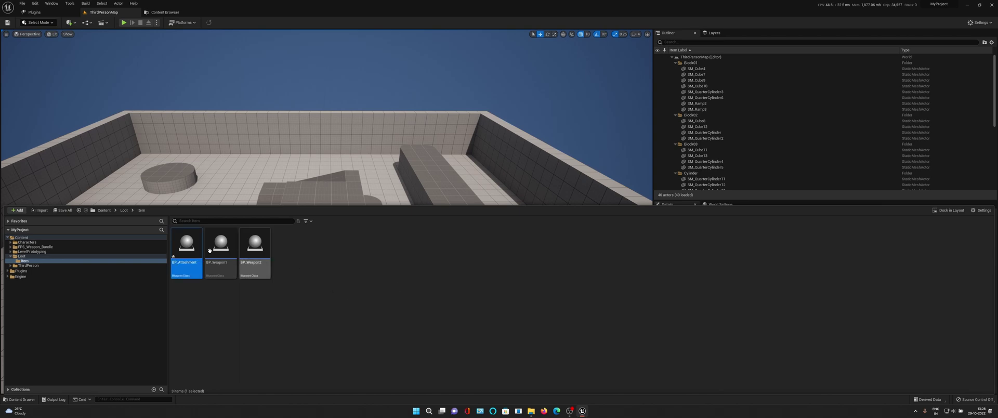
Assign the first scope mesh from FPS_Weapon_Bundle/Weapons/Meshes/Accessories to the Static Mesh component of BP_Attachment.
double_click(183, 244)
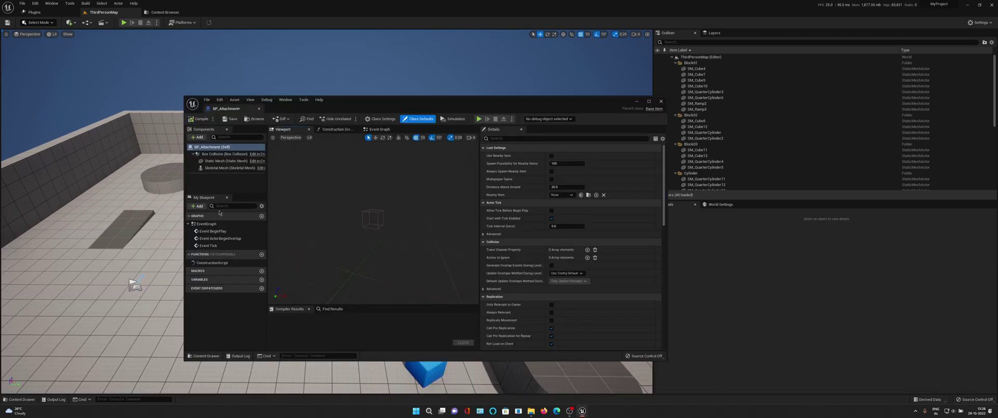
click(214, 161)
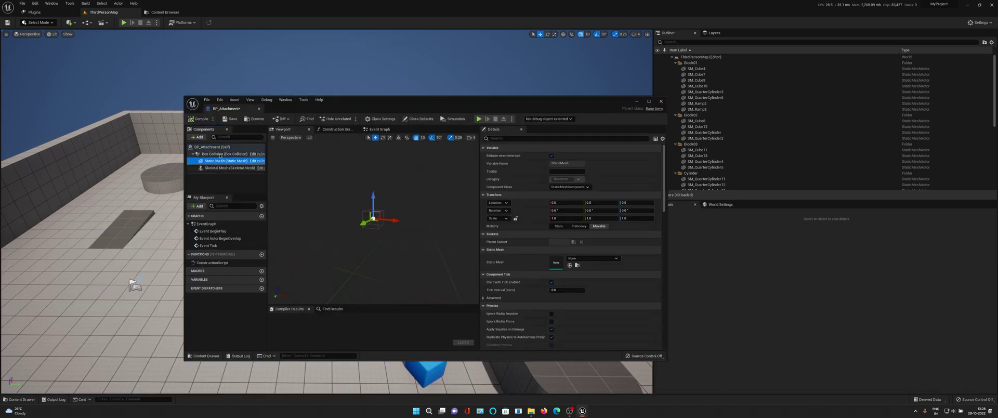
click(255, 119)
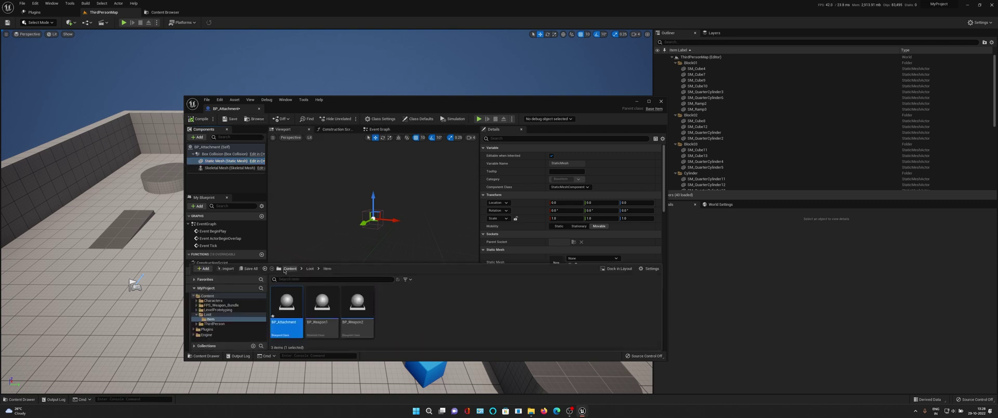
click(290, 268)
click(329, 318)
double_click(329, 318)
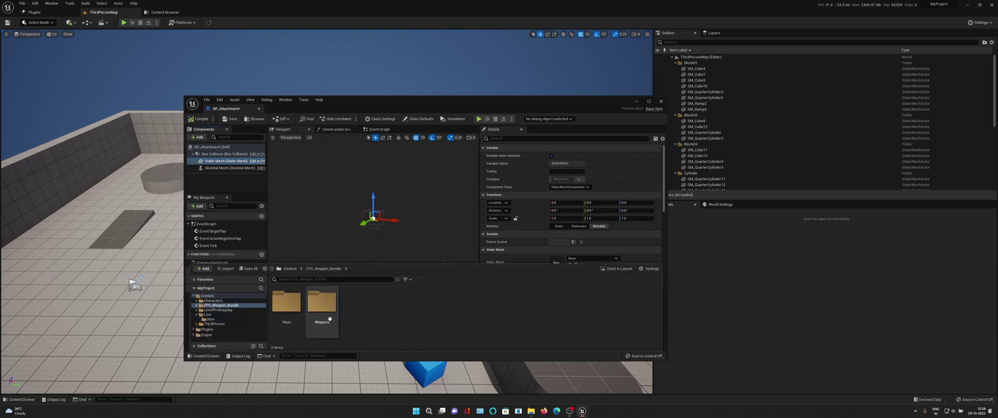
double_click(325, 316)
double_click(325, 315)
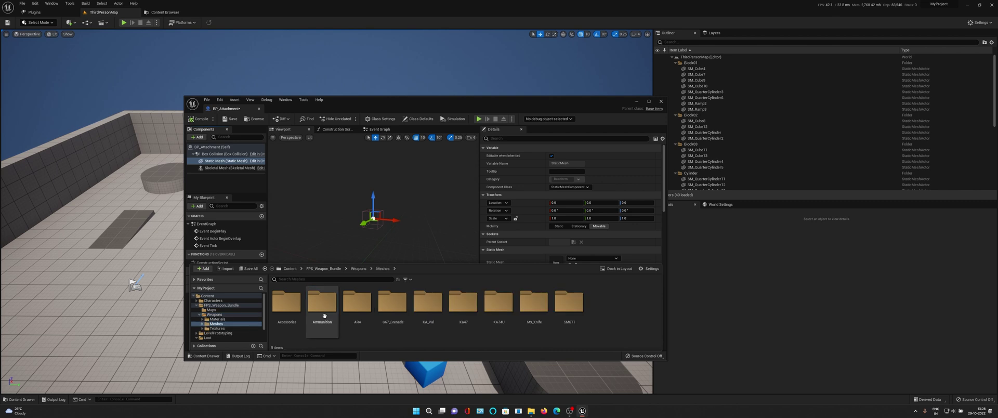
double_click(299, 309)
click(302, 312)
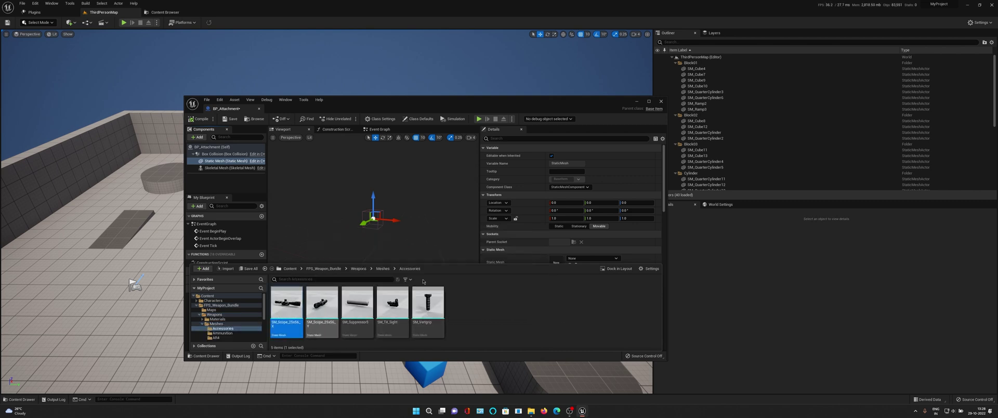
click(519, 250)
click(519, 250)
click(569, 266)
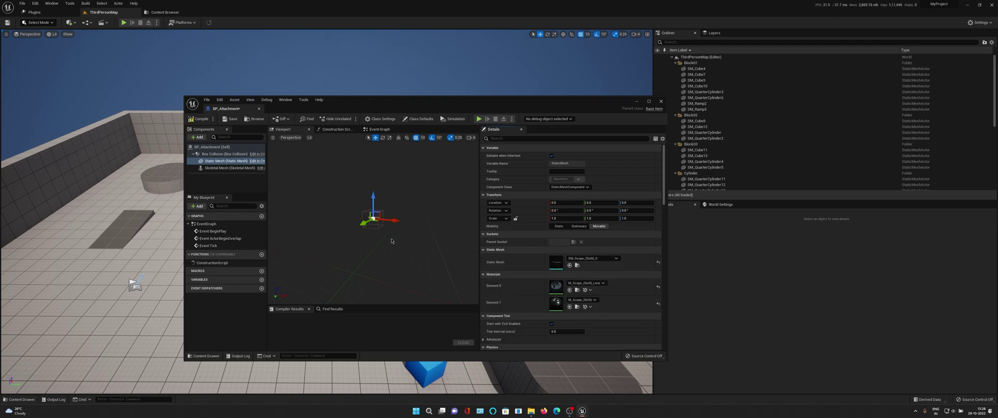
Compile BP_Attachment, enable Multiplayer Game in its class defaults and save it.
mouse_move(374, 233)
right_down()
mouse_move(416, 197)
mouse_move(370, 220)
right_up()
key(w)
key(s)
click(201, 119)
click(232, 119)
click(418, 119)
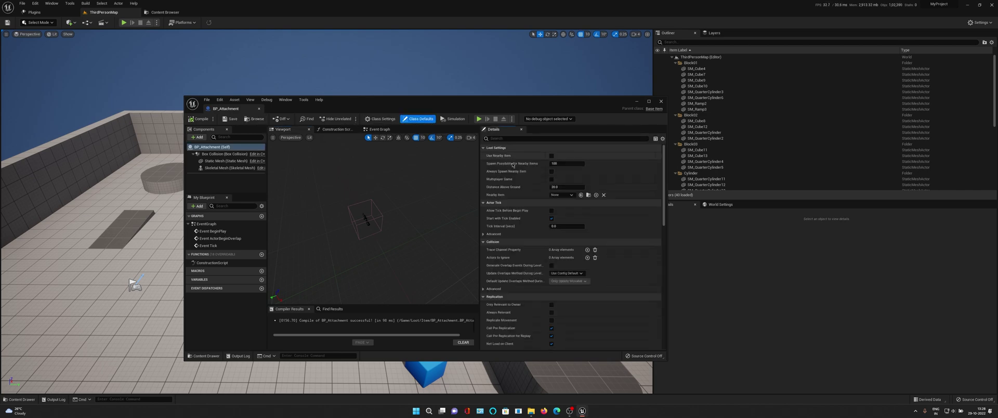
click(551, 179)
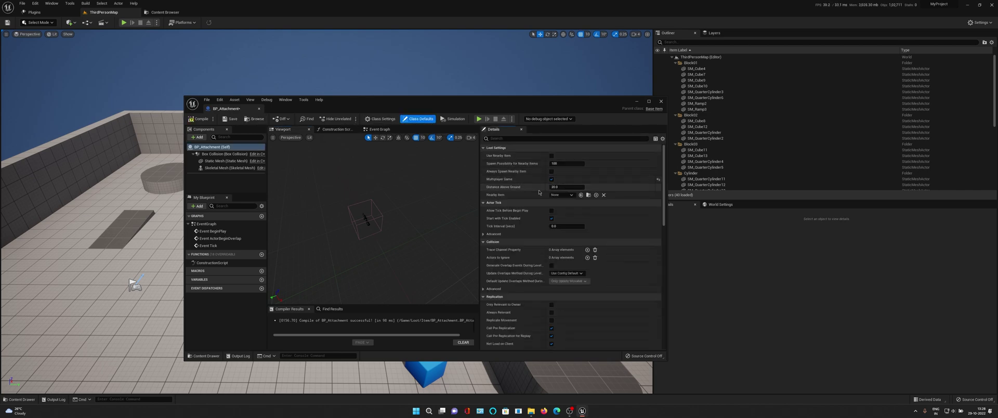
click(231, 119)
Open BP_Weapon1 from the Item folder and set its Nearby Item to BP_Attachment.
click(254, 119)
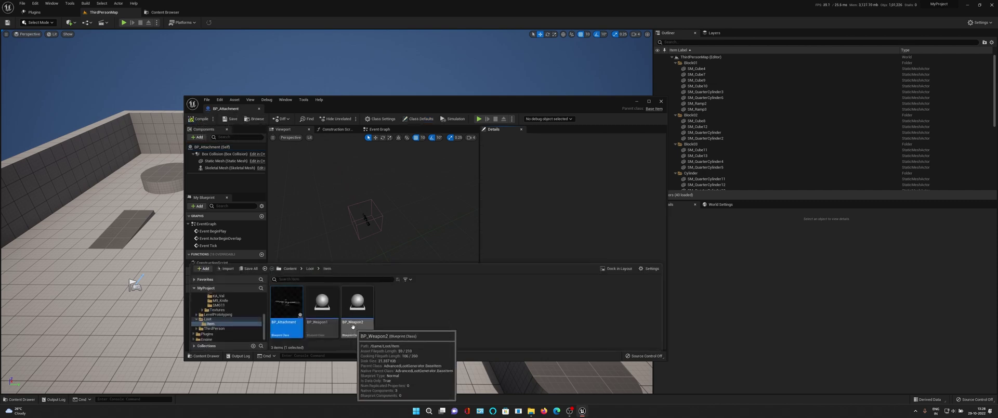
click(334, 324)
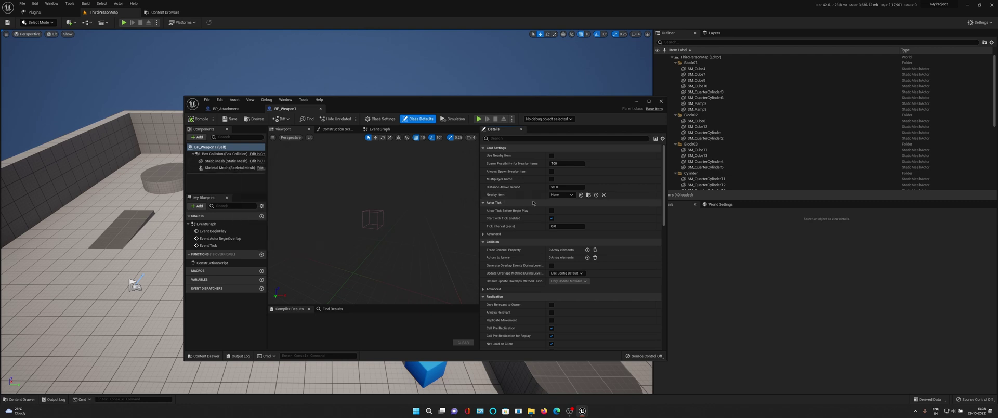
click(563, 195)
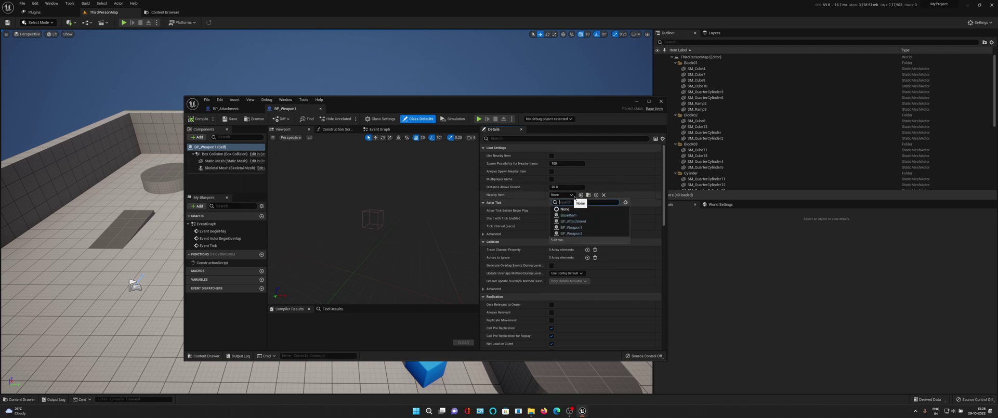
click(580, 221)
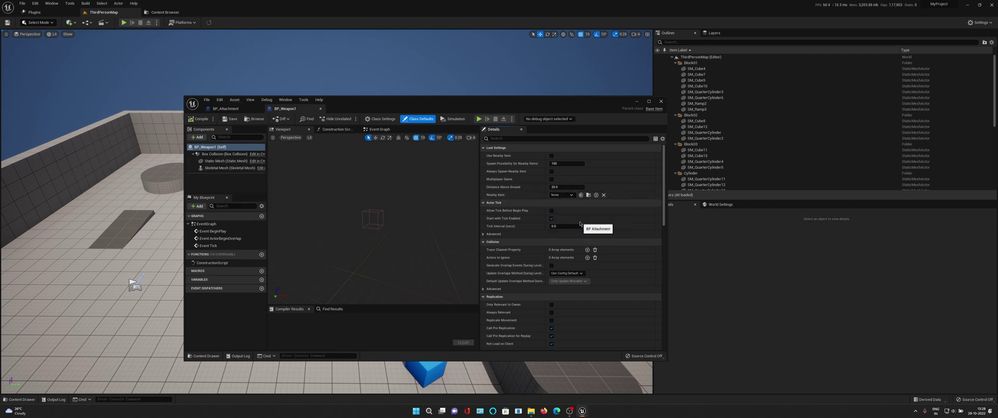
Enable Use Nearby Item, Always Spawn Nearby Item and Multiplayer Game for BP_Weapon1, and compile and save it.
scroll(373, 216, up, 5)
click(550, 156)
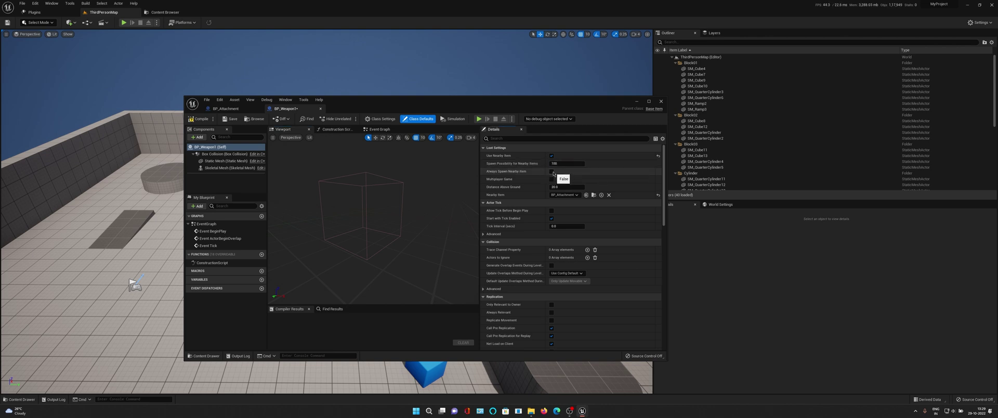
click(552, 172)
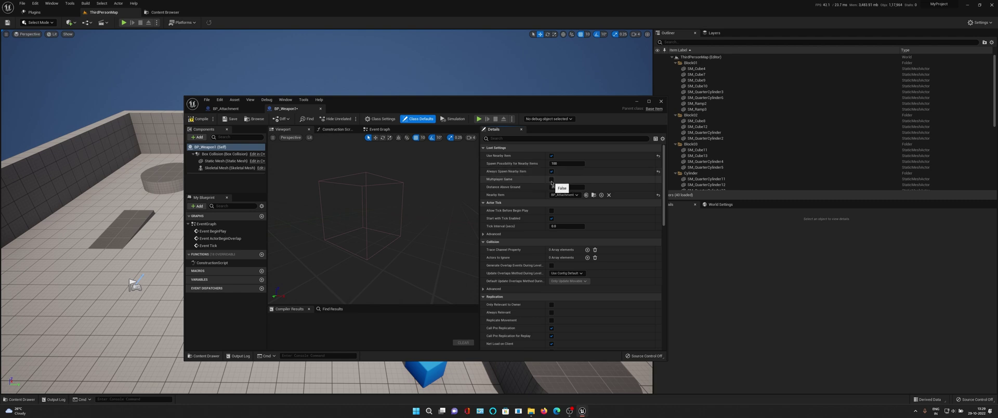
click(551, 179)
click(196, 120)
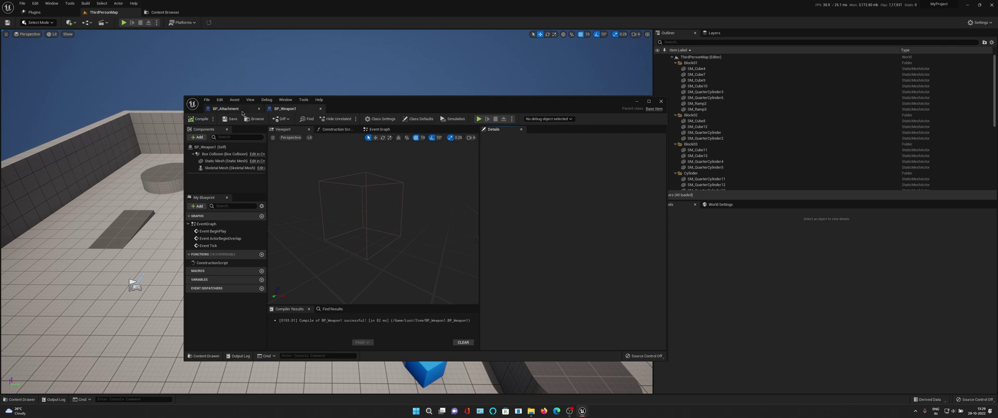
click(156, 349)
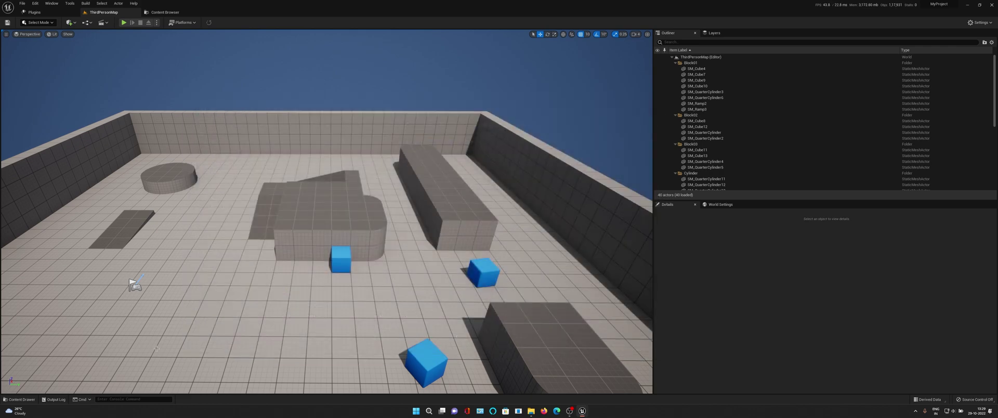
Open BP_Weapon1 from the Item folder in the full Blueprint editor.
click(18, 399)
right_click(299, 283)
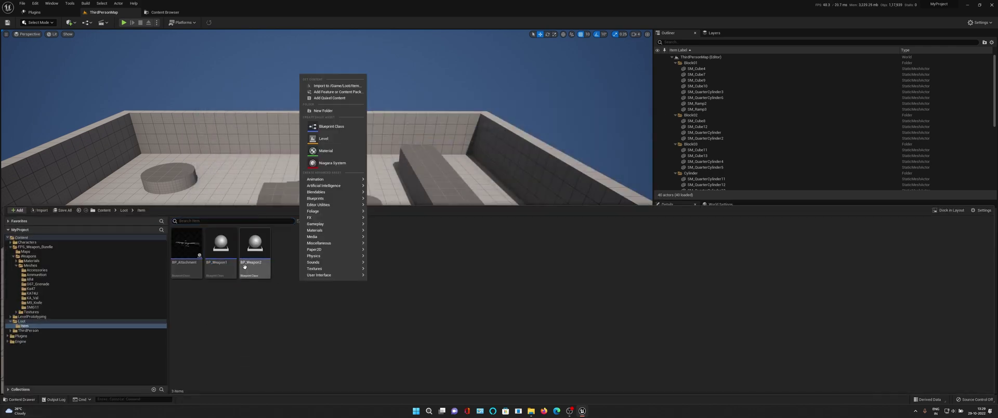
click(221, 244)
double_click(221, 244)
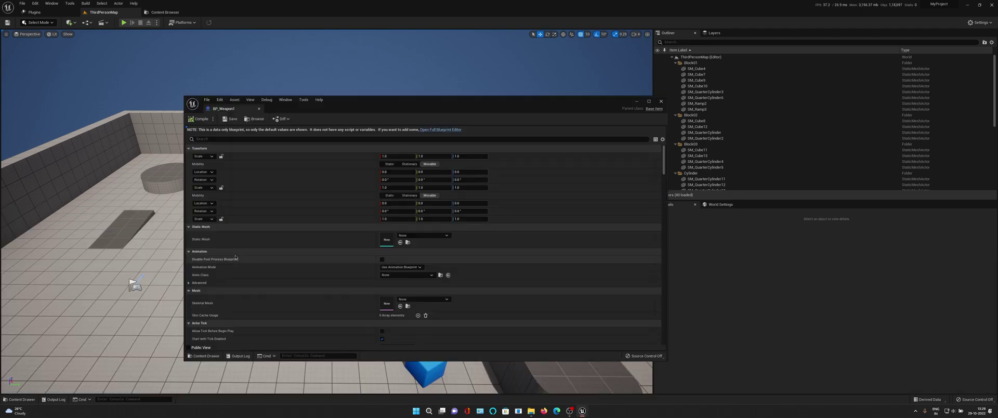
click(440, 129)
click(280, 129)
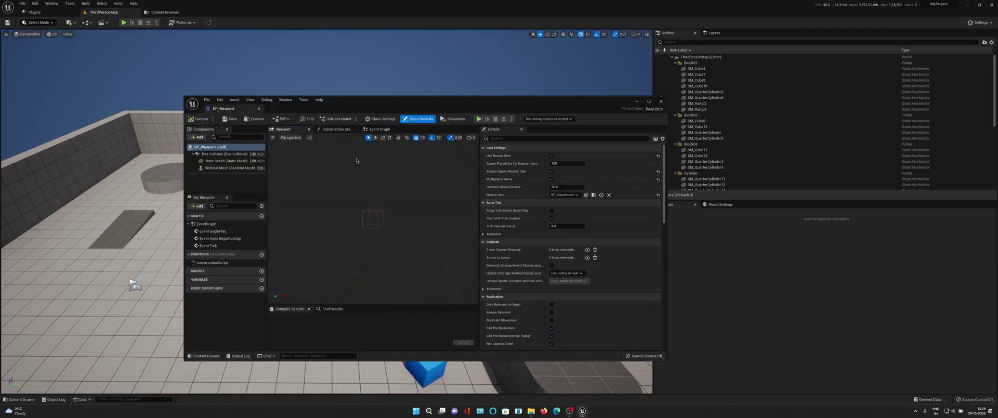
Assign SK_AR4 from FPS_Weapon_Bundle/Weapons/Meshes/AR4 to the Skeletal Mesh component of BP_Weapon1.
click(226, 160)
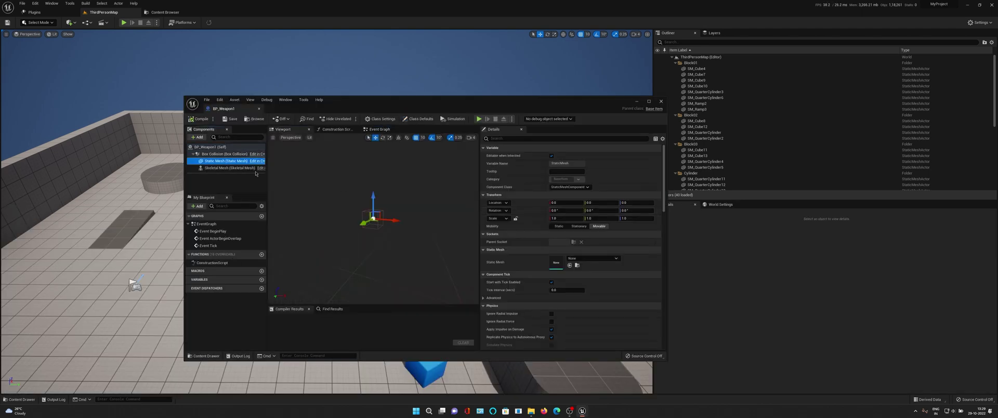
click(229, 167)
click(256, 120)
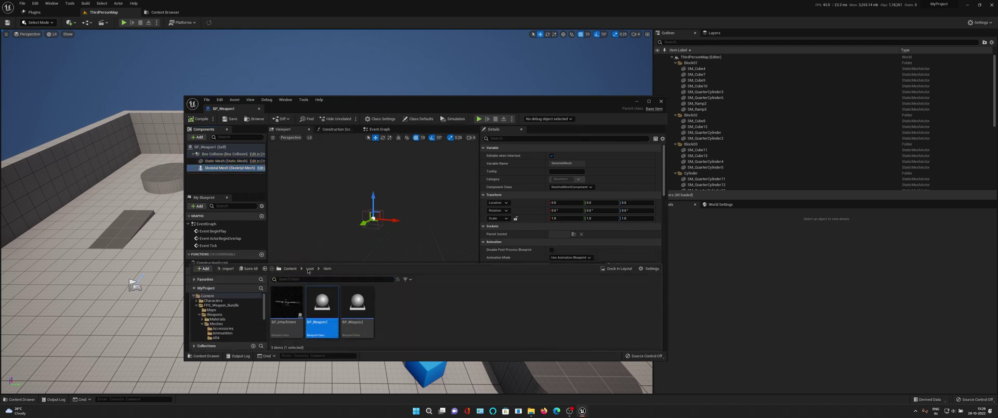
click(290, 268)
double_click(322, 310)
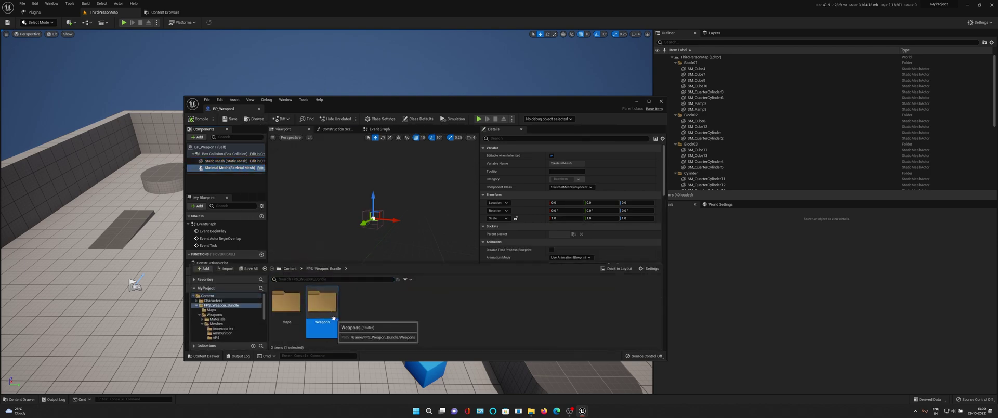
double_click(323, 304)
double_click(323, 304)
double_click(346, 318)
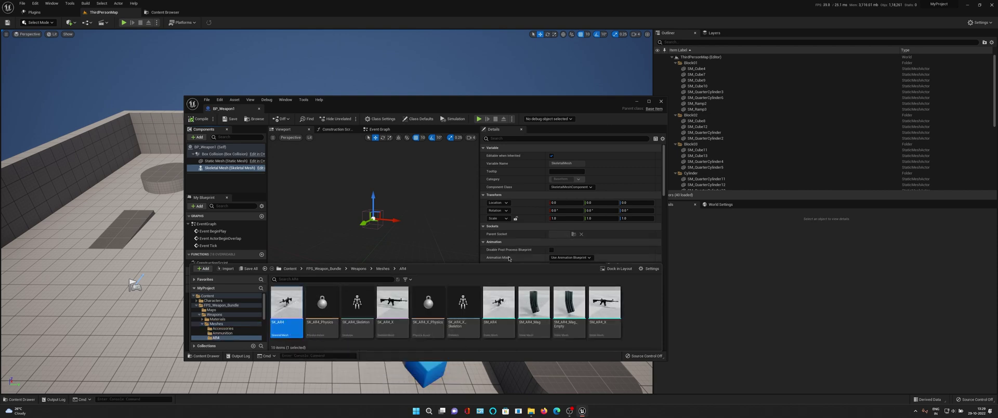
click(565, 239)
click(569, 296)
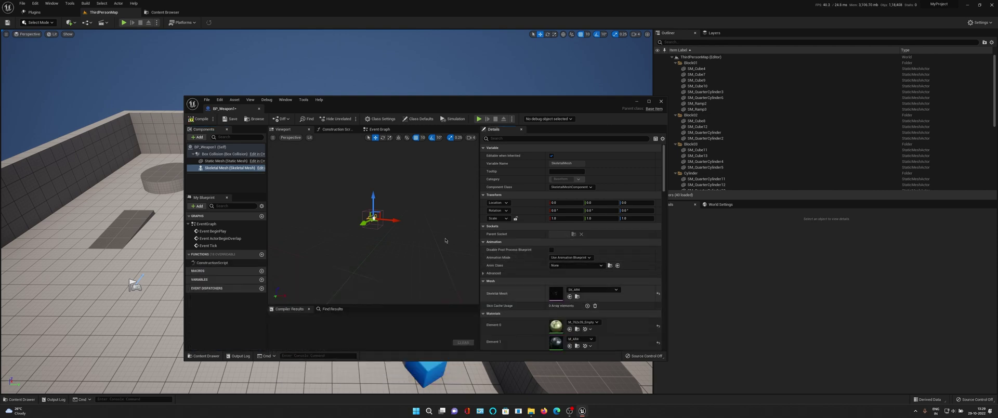
Resize the Box Collision of BP_Weapon1 to an extent of about 30 × 71 × 32 around the rifle, and compile the blueprint.
scroll(390, 218, up, 5)
right_drag(389, 217, 332, 196)
scroll(332, 196, up, 5)
click(224, 154)
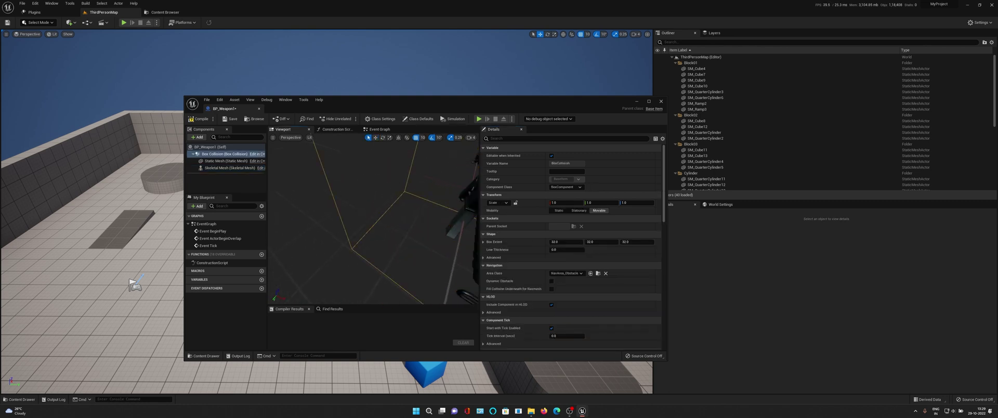
drag(567, 242, 626, 242)
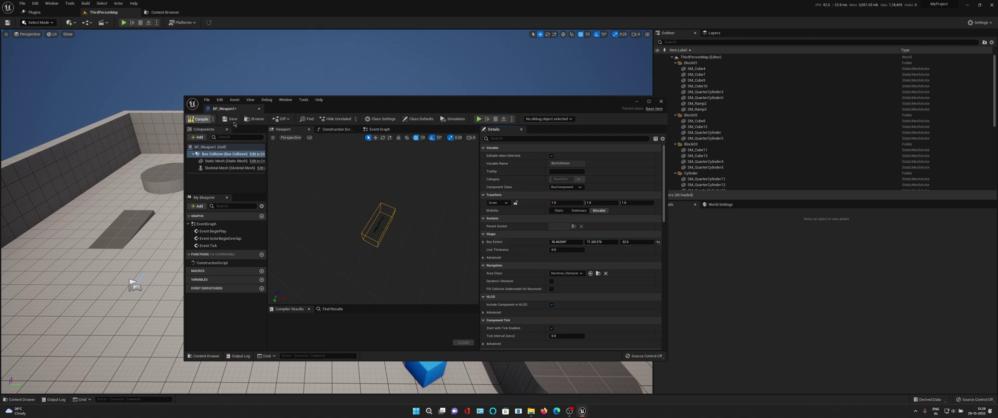
click(198, 118)
Create a Blueprint class named BP_LootPoint in the Loot/Item folder, with Loot Points as its parent class.
click(255, 118)
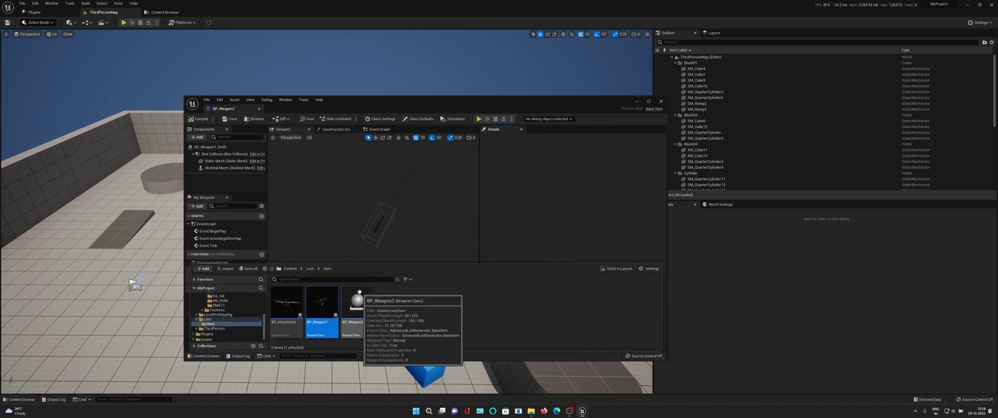
right_click(425, 301)
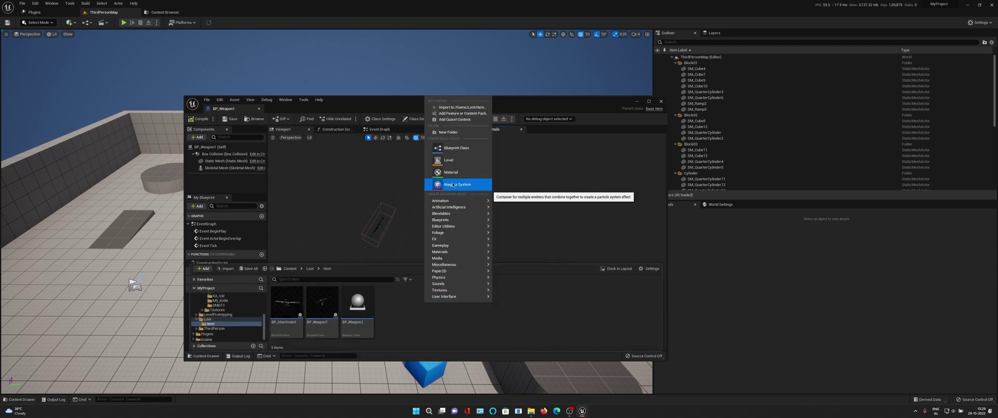
click(456, 148)
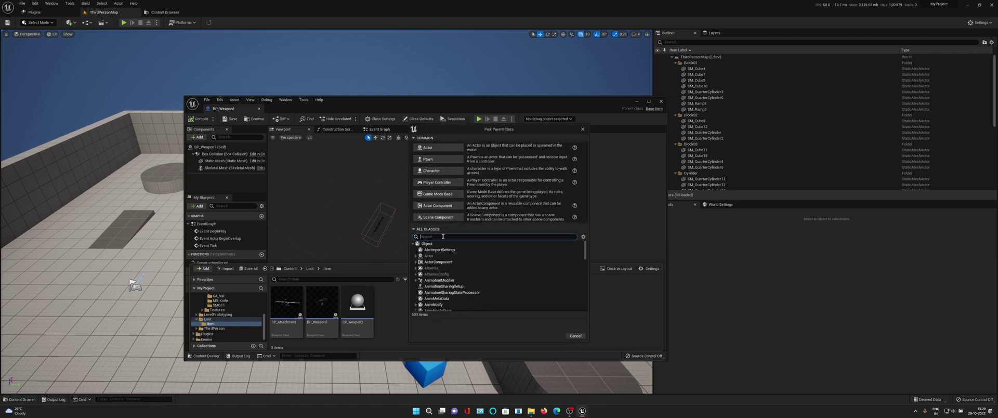
text(LootP)
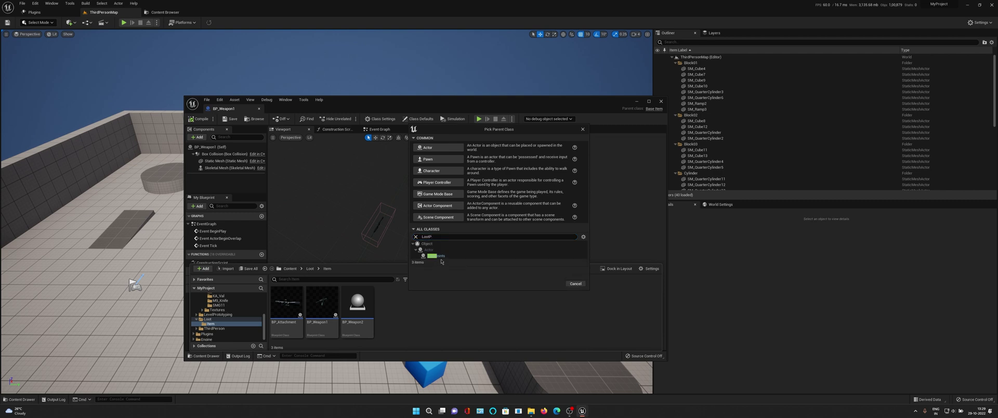
click(436, 255)
click(556, 283)
text(BP_Loot)
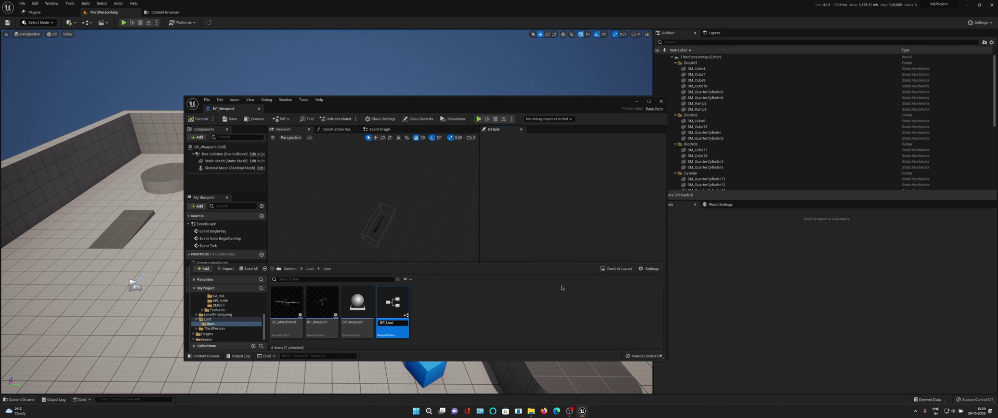
text(Point)
key(Return)
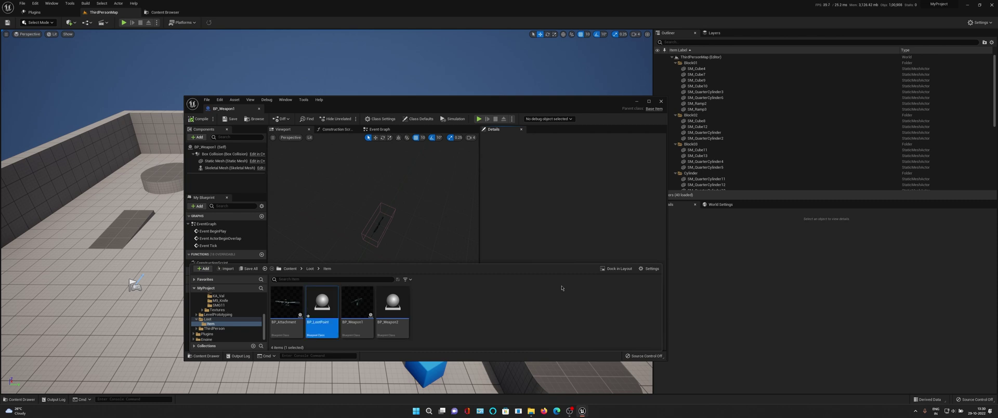
Open BP_LootPoint and enable Use Outline and Spawn Required Items in its loot settings.
key(Return)
right_click(561, 285)
click(549, 156)
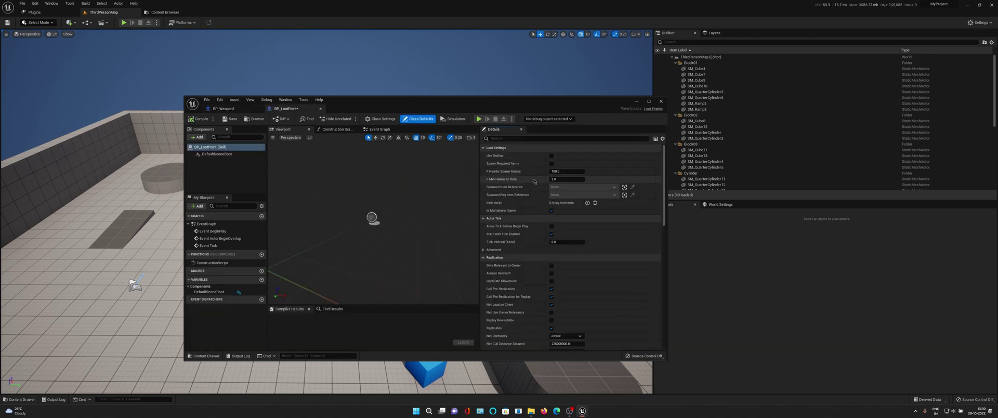
click(551, 156)
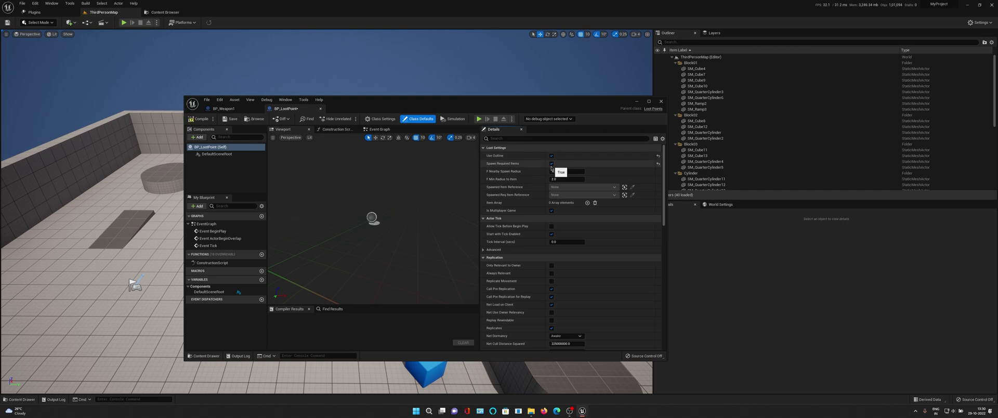
click(551, 165)
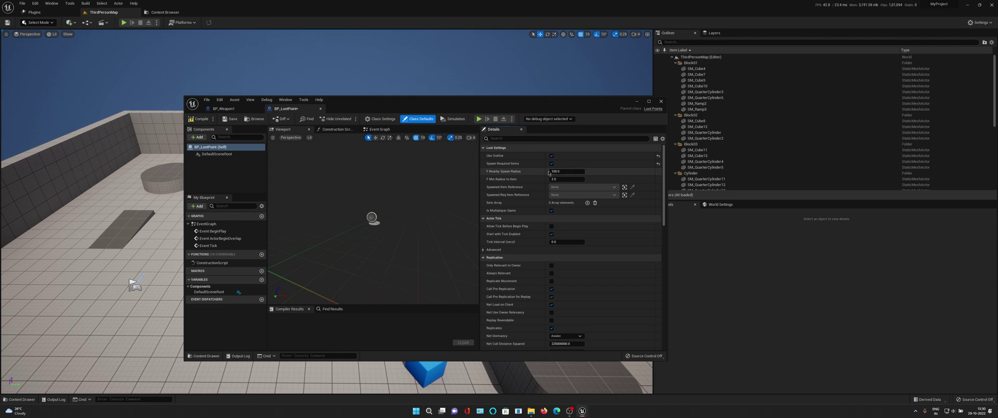
Set the nearby spawn radius of BP_LootPoint to 1000 and increase its minimum radius to item.
click(555, 171)
text(10)
key(Tab)
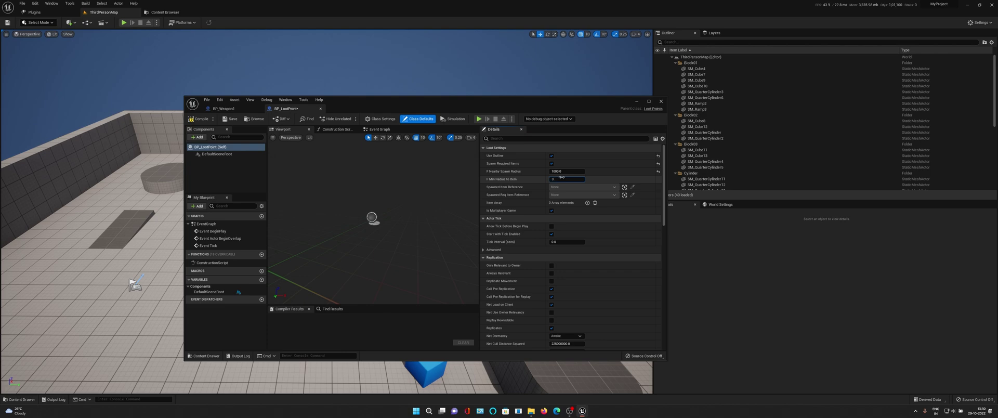
key(Return)
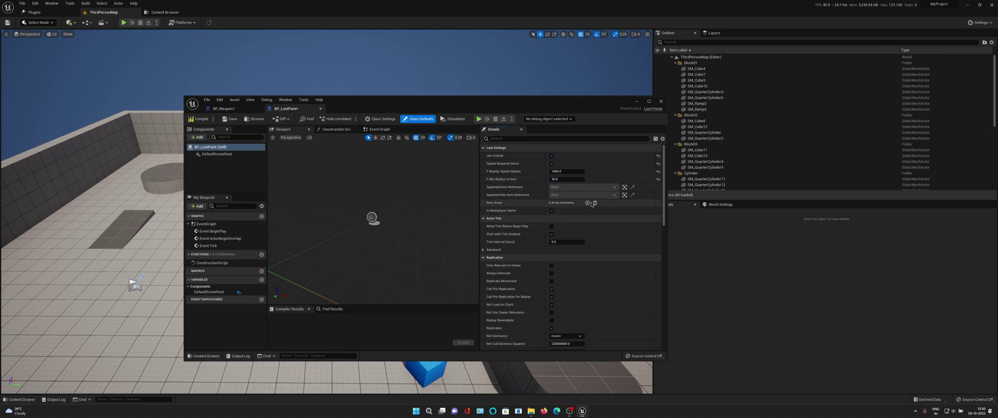
Add one element to the Item Array of BP_LootPoint, set it to BP_Weapon1, and compile and save the blueprint.
click(587, 202)
click(559, 210)
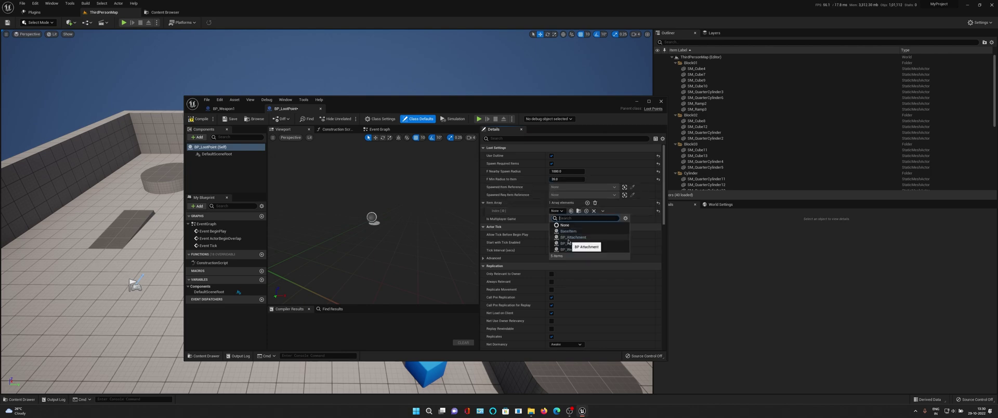
click(588, 237)
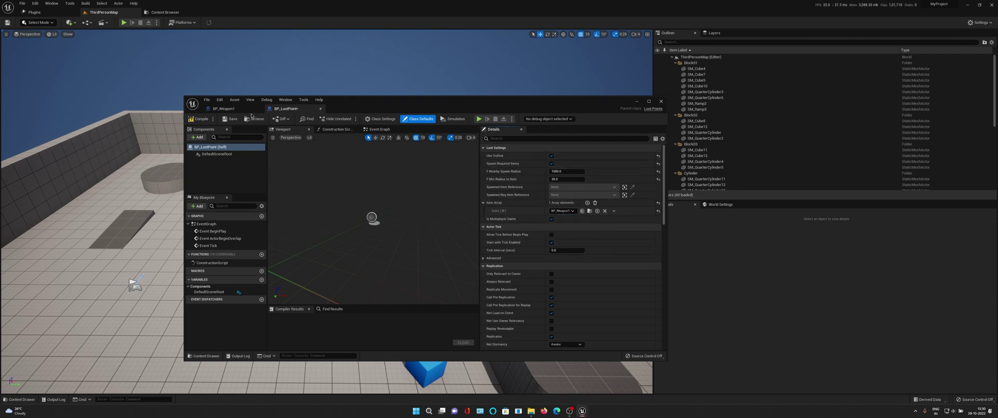
click(200, 119)
click(229, 119)
Place two instances of BP_LootPoint in the ThirdPersonMap level, near the back wall and the cylinder.
click(160, 266)
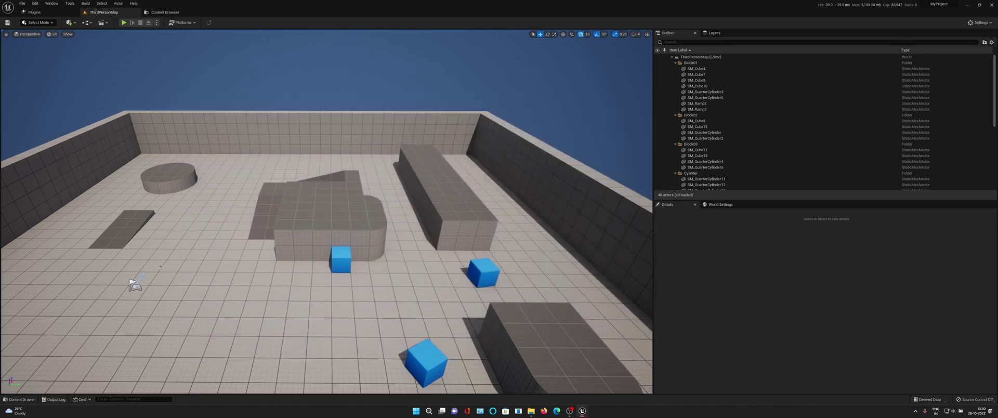
click(24, 398)
drag(227, 272, 207, 106)
click(14, 398)
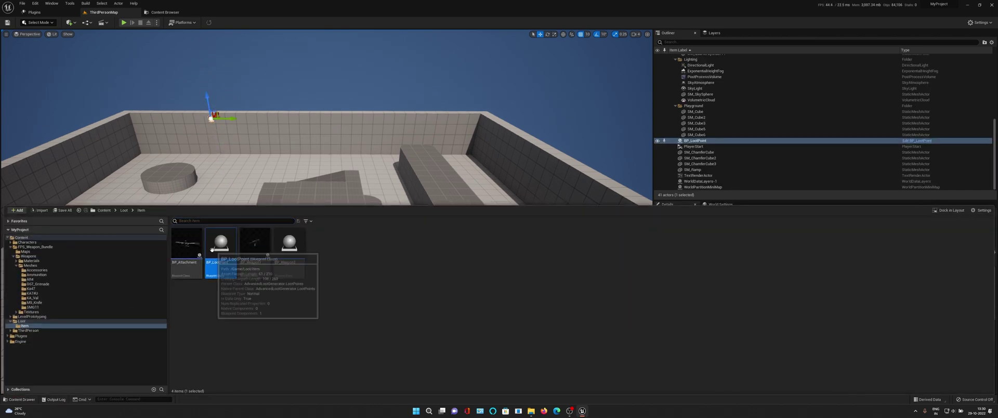
drag(111, 202, 92, 151)
Play-test the level in the editor to check whether the loot points spawn items, and stop the session.
right_drag(92, 150, 40, 156)
key(w)
key(w)
key(w)
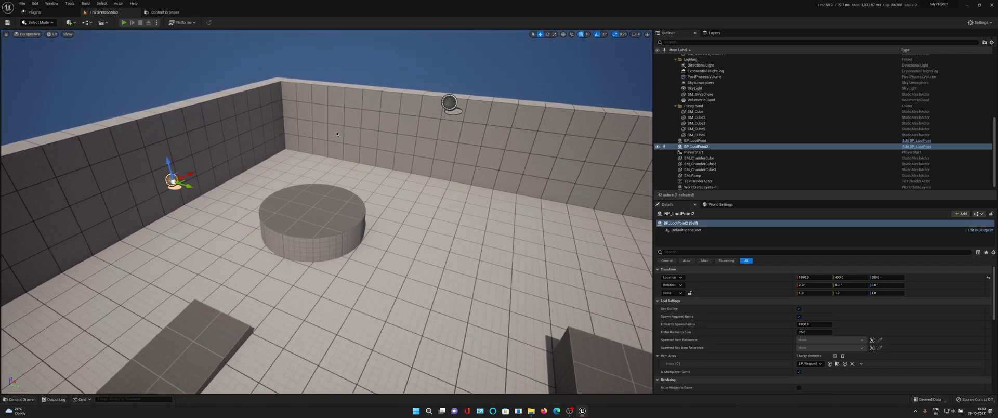
key(alt+p)
key(w)
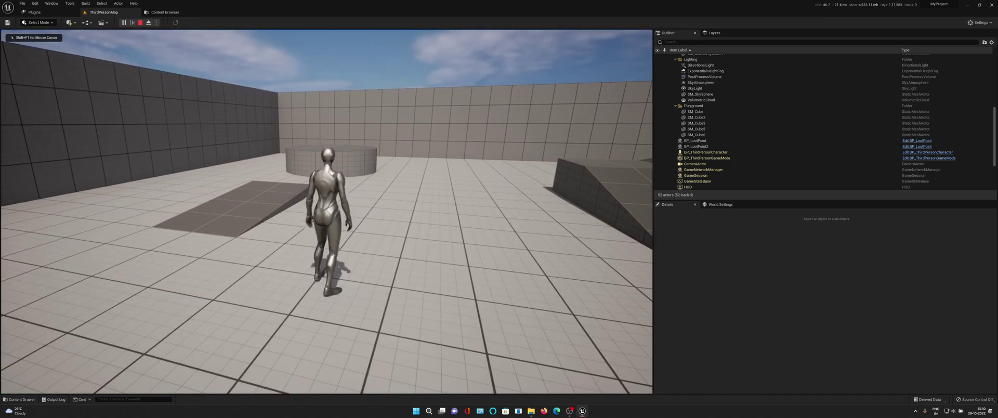
key(Escape)
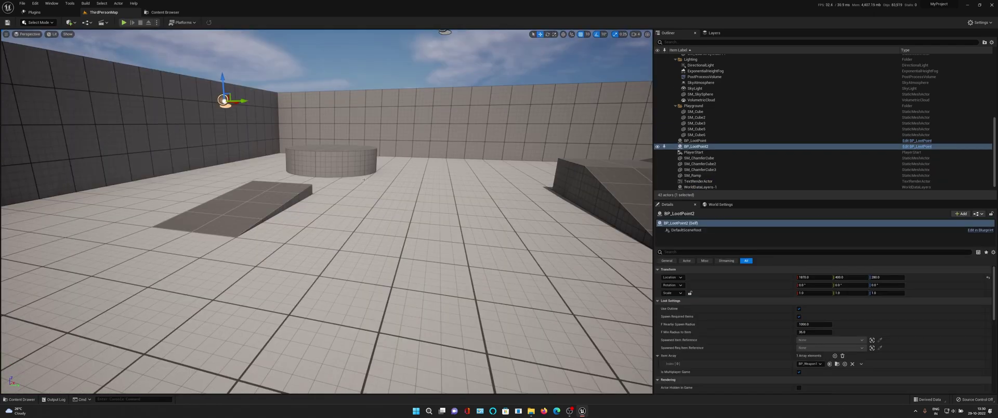
right_drag(365, 174, 365, 174)
click(412, 193)
click(333, 201)
click(326, 152)
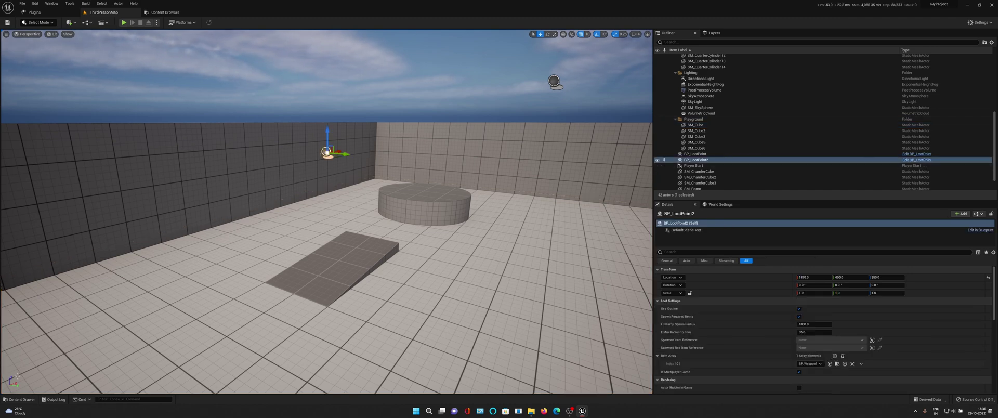
Open BP_Weapon1, add a WorldStatic element to its Trace Channel Property, and save the blueprint.
click(15, 399)
click(249, 271)
double_click(249, 272)
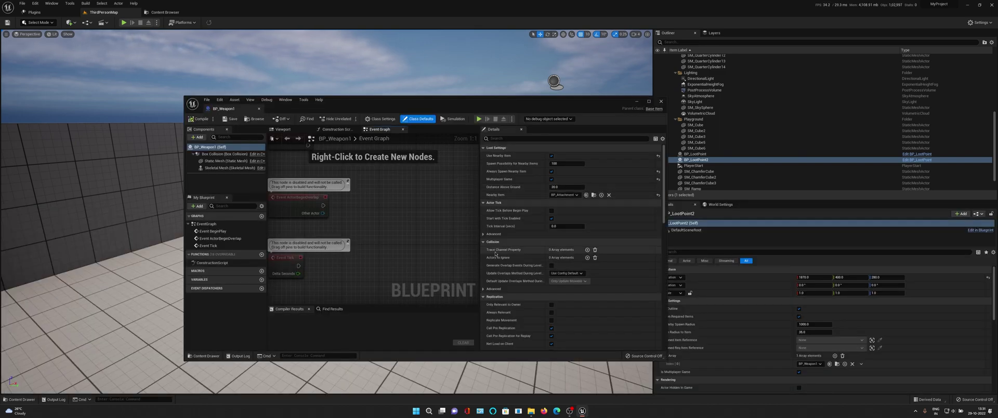
click(587, 250)
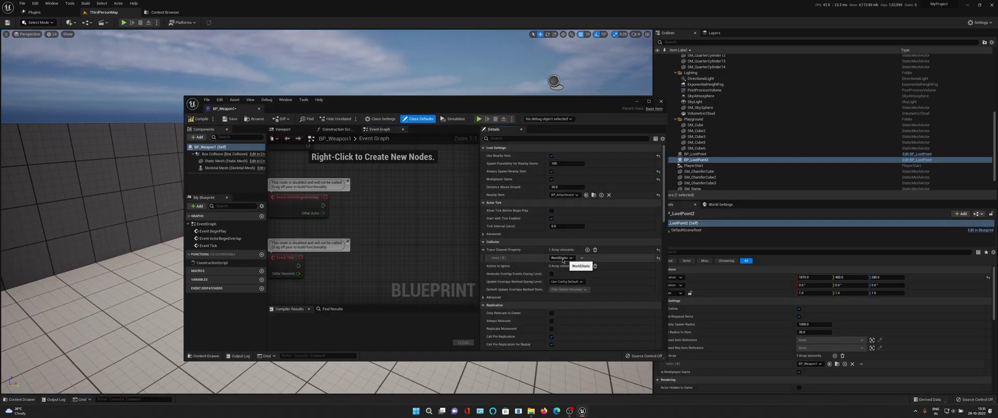
click(231, 119)
Open BP_Attachment in the full Blueprint editor and add a WorldStatic element to its Trace Channel Property.
click(254, 118)
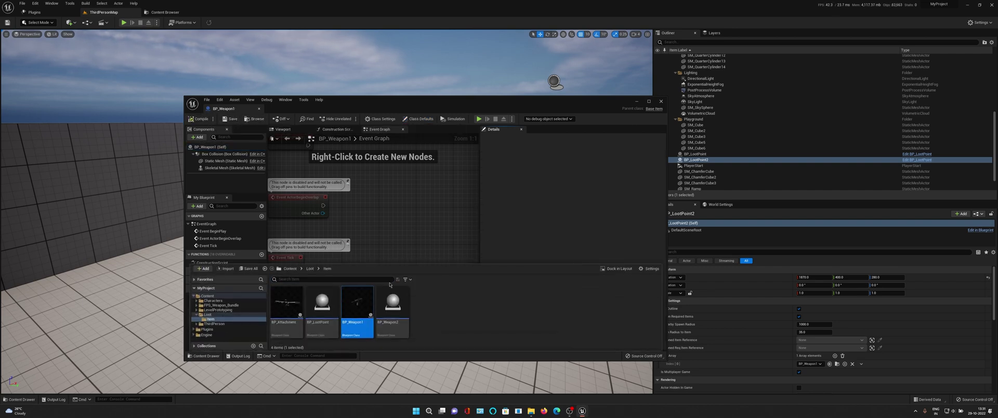
double_click(286, 307)
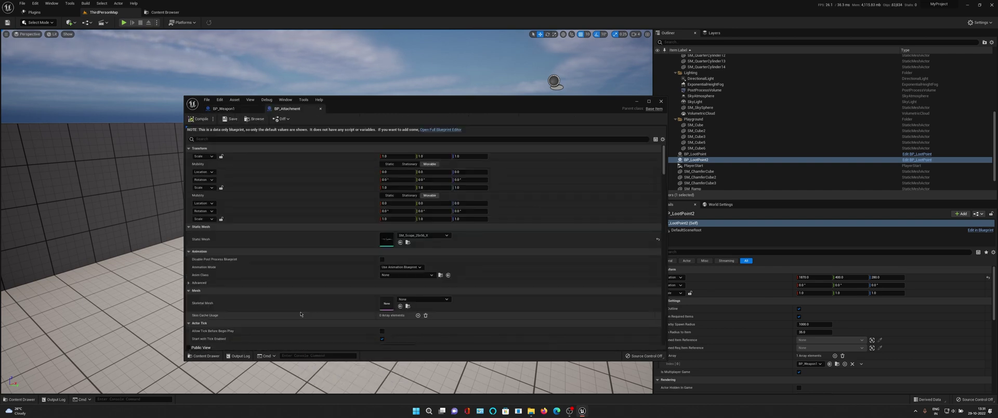
click(430, 129)
scroll(572, 234, down, 3)
click(377, 130)
scroll(566, 162, up, 5)
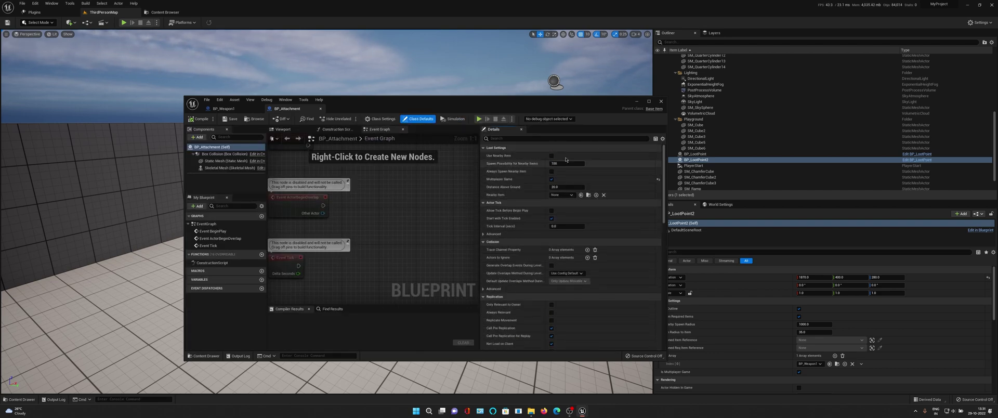
click(587, 249)
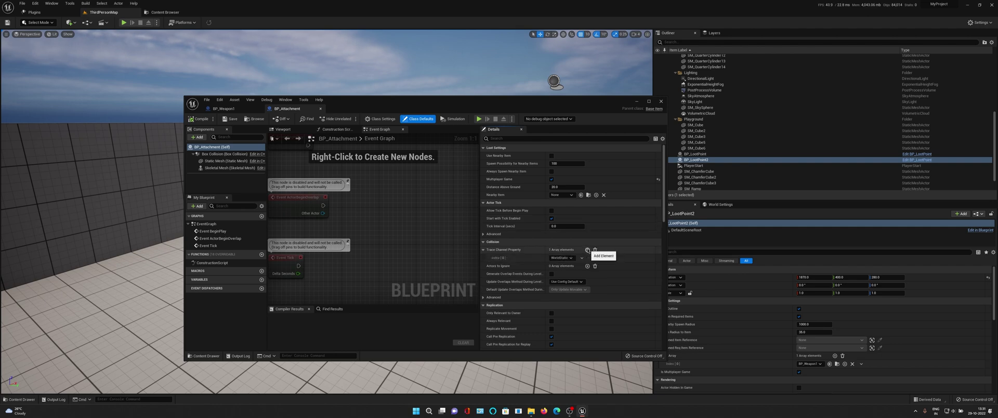
Compile and save BP_Attachment, and close the BP_Attachment and BP_Weapon1 editors.
click(200, 118)
click(229, 118)
middle_click(231, 109)
middle_click(230, 108)
Add a PostProcessVolume to the level and enable its Infinite Extent (Unbound) setting.
click(71, 22)
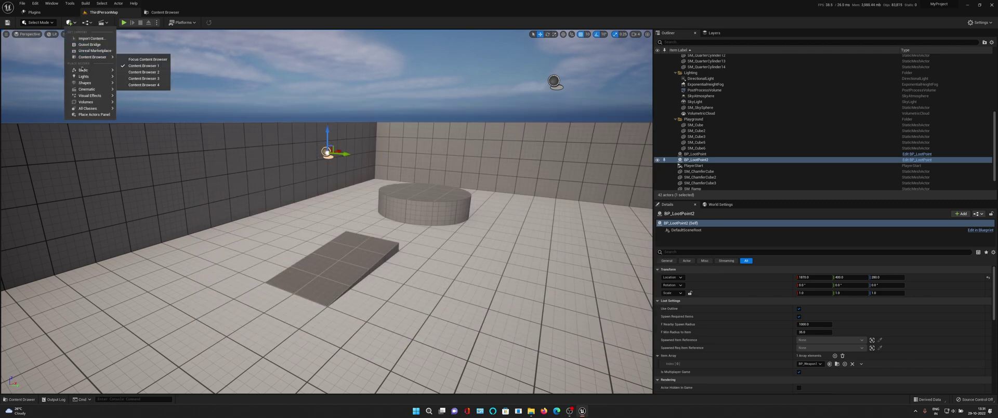
mouse_move(90, 96)
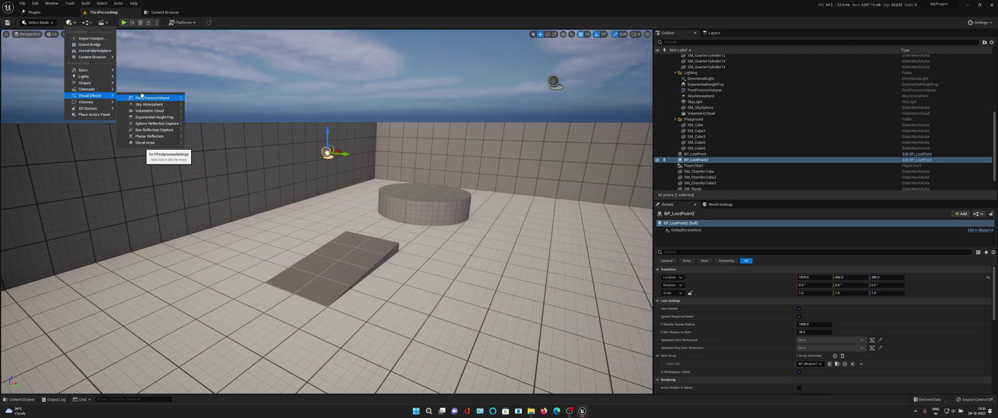
drag(145, 142, 344, 165)
drag(319, 191, 320, 191)
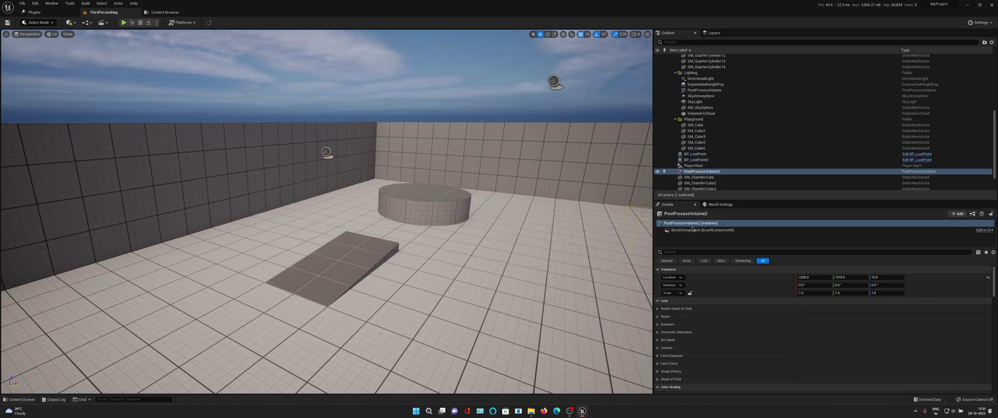
click(680, 253)
text(infi)
click(798, 276)
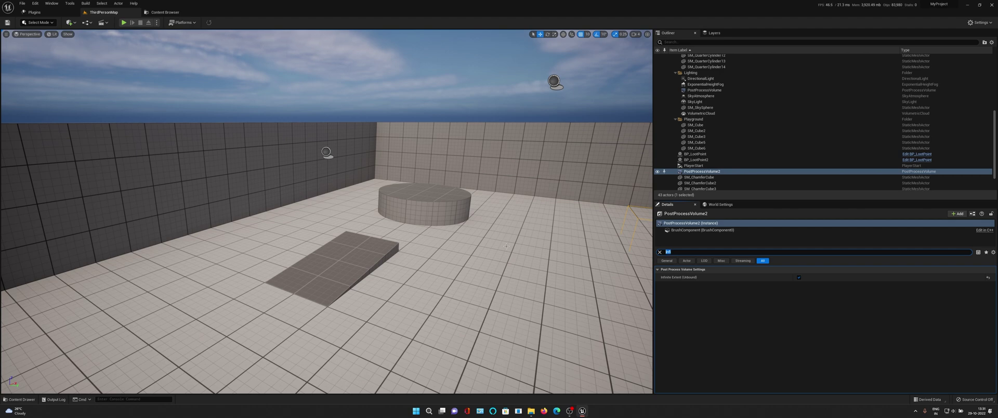
Find the new volume's Post Process Materials array and add one element of the Asset reference type.
key(BackSpace)
text(outlin)
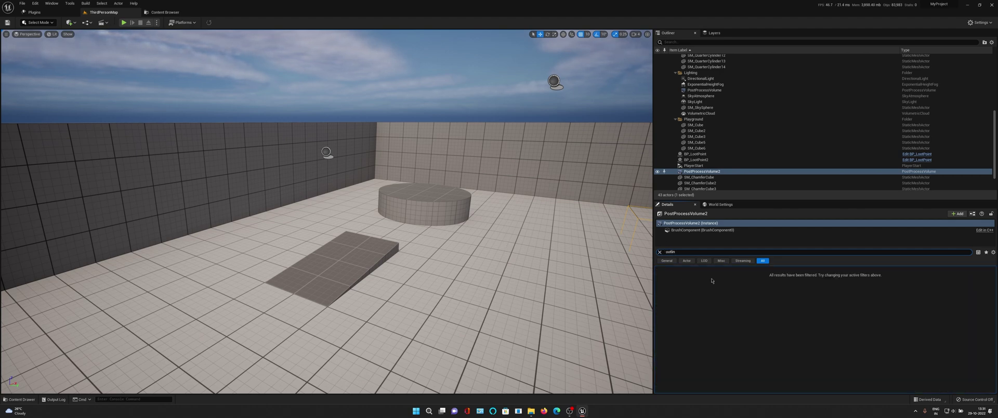
key(ctrl+a)
text(mater)
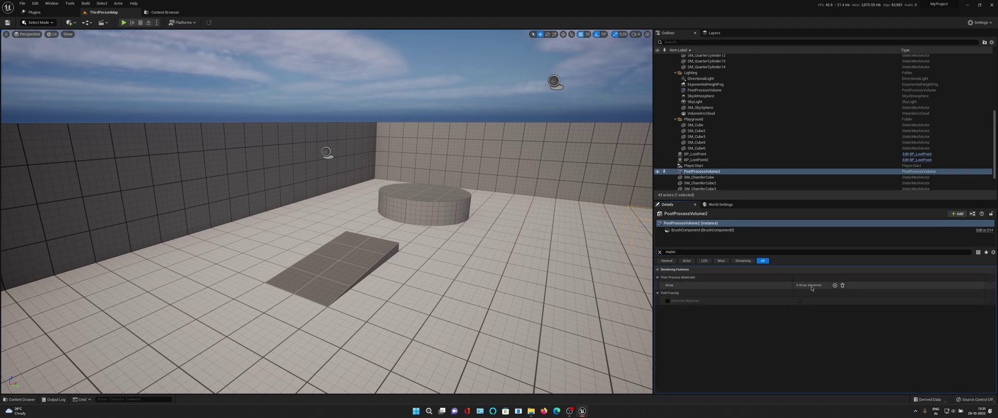
click(834, 285)
click(809, 293)
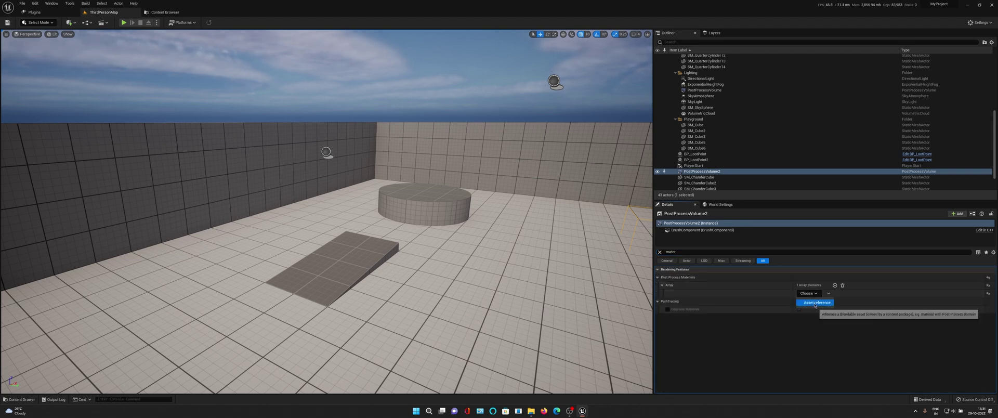
click(815, 303)
Assign the PP_Outline_Inst material instance to the new Post Process Materials element.
click(806, 294)
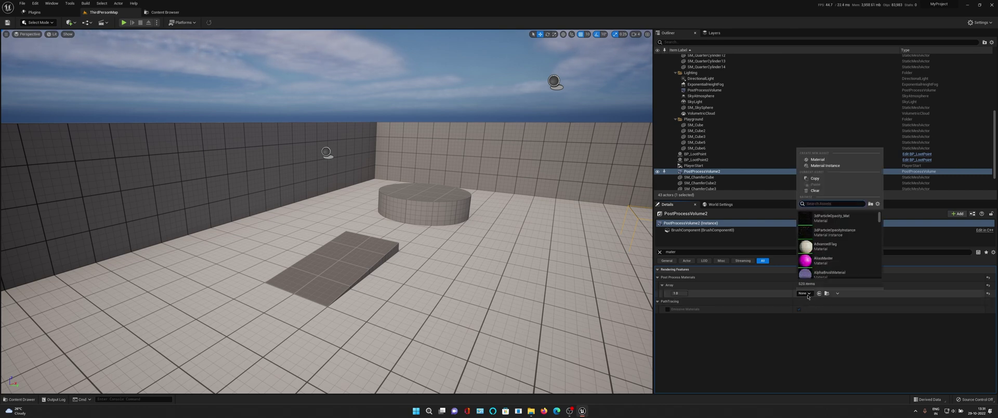
text(of)
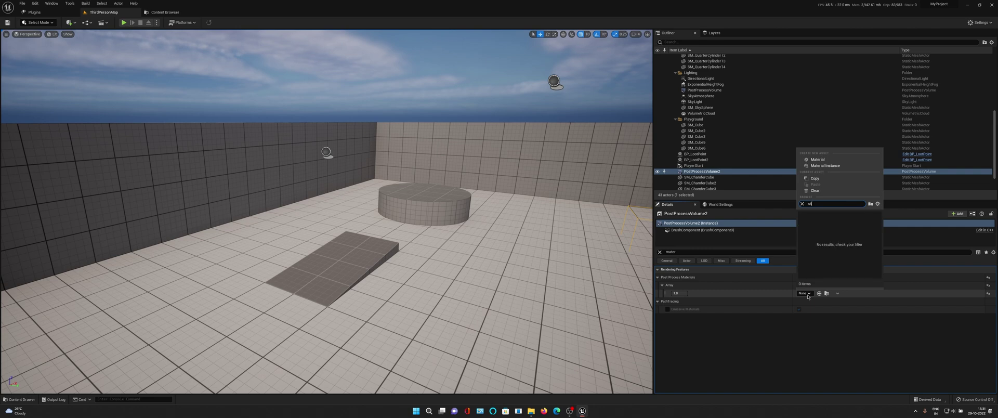
key(BackSpace)
text(utline)
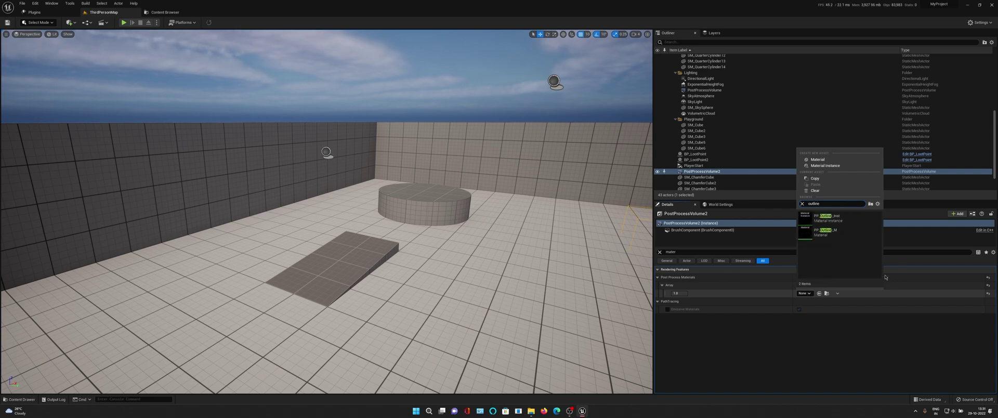
click(827, 218)
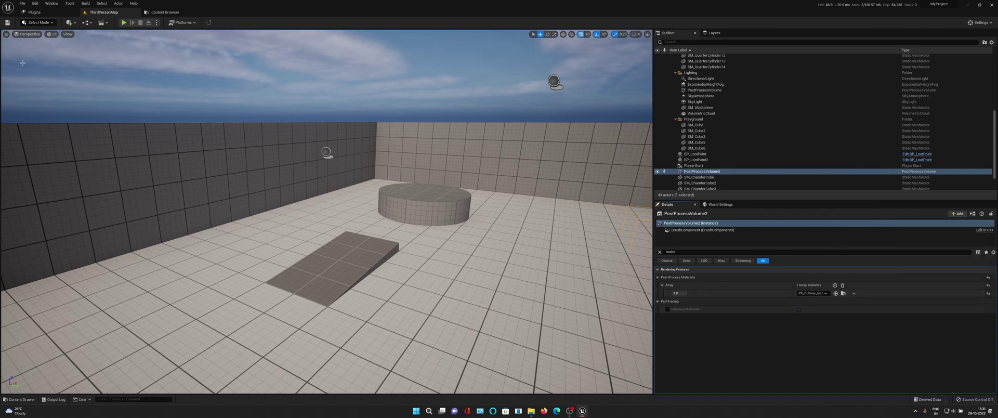
Locate the game mode's Default Pawn Class from the world settings and open BP_ThirdPersonCharacter for editing.
right_drag(326, 212, 416, 229)
key(w)
right_drag(150, 54, 150, 46)
click(719, 204)
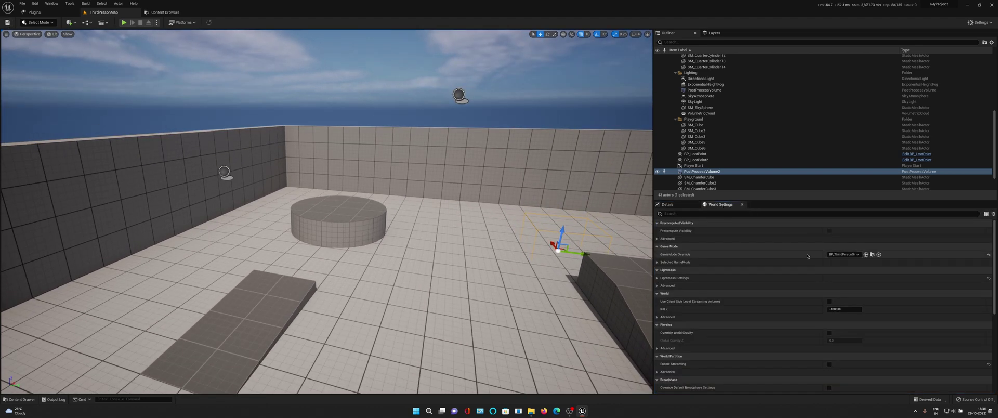
click(657, 262)
click(872, 270)
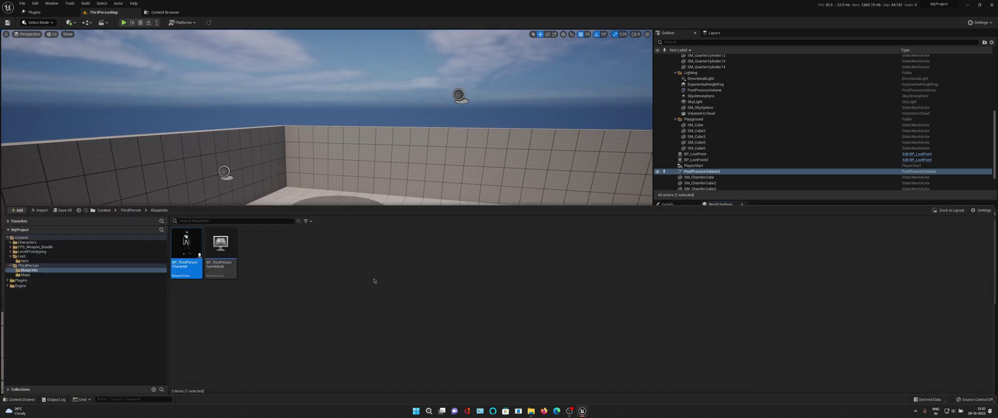
double_click(186, 243)
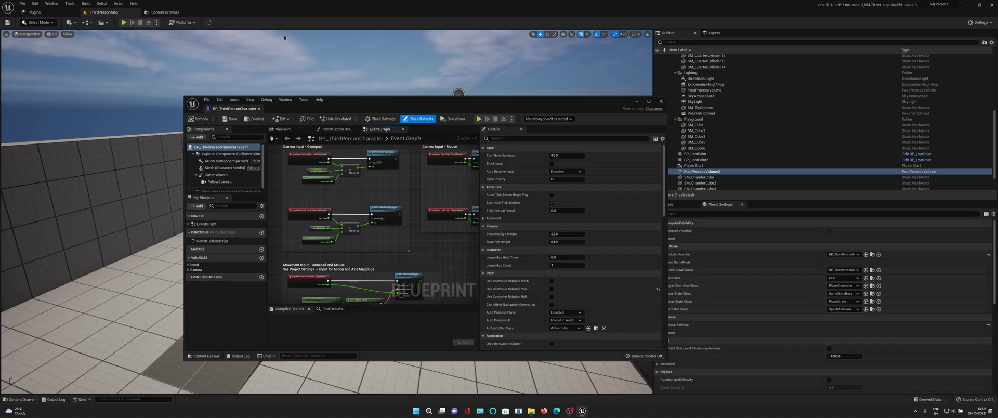
Change the parent class of BP_ThirdPersonCharacter to BaseCharacter, compile and save it, and close its editor.
click(366, 119)
click(574, 156)
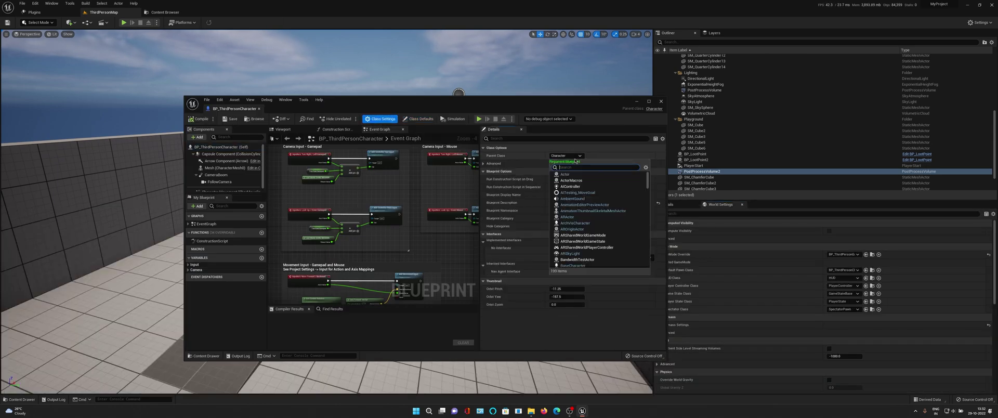
text(basech)
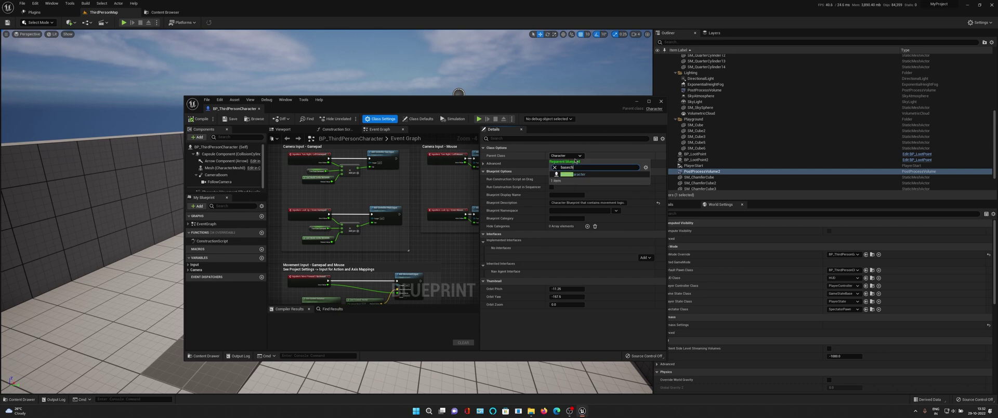
click(574, 174)
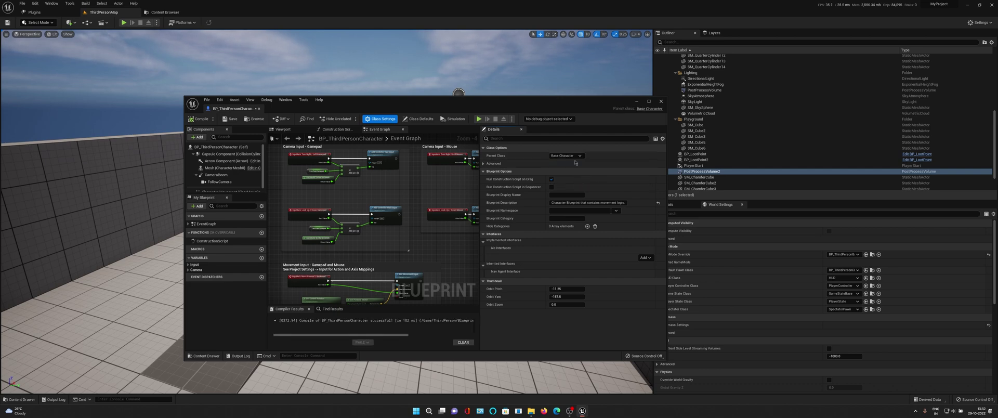
click(198, 119)
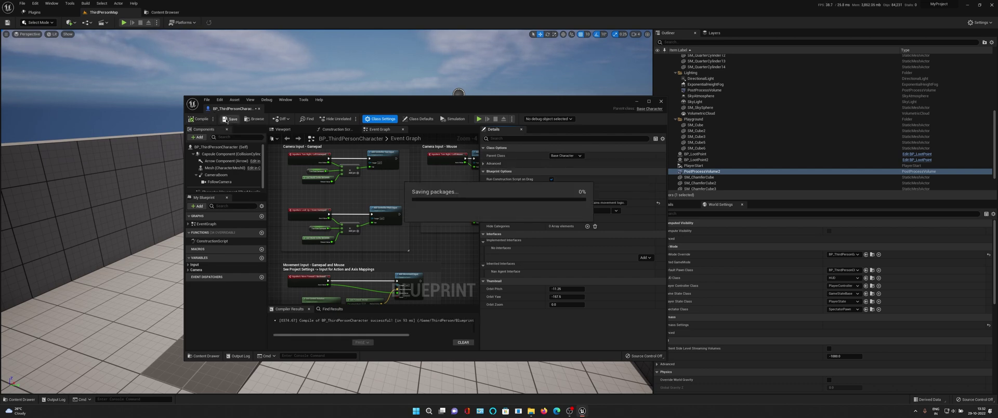
click(259, 109)
Play-test the level by running the character up to the spawned weapons and attachments, and stop the session.
right_drag(262, 175, 270, 229)
key(w)
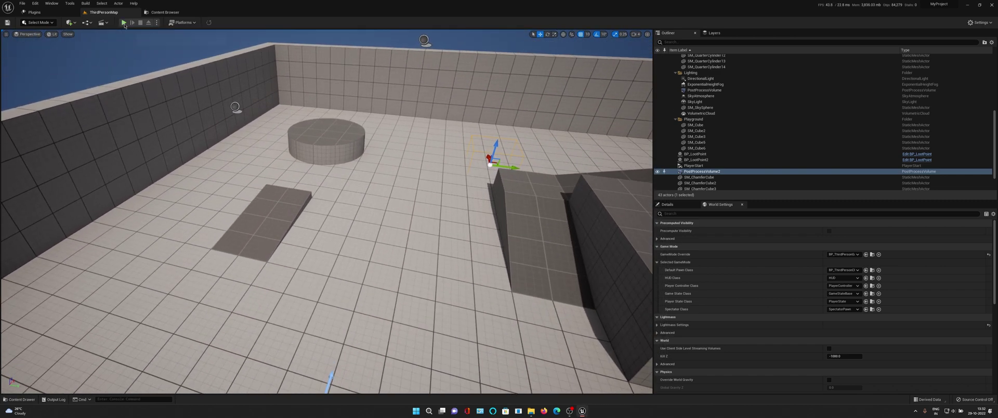
key(w)
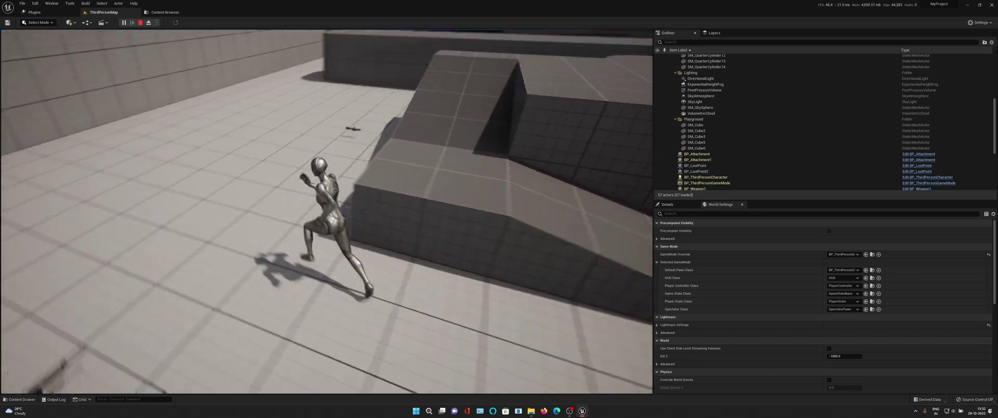
key(w)
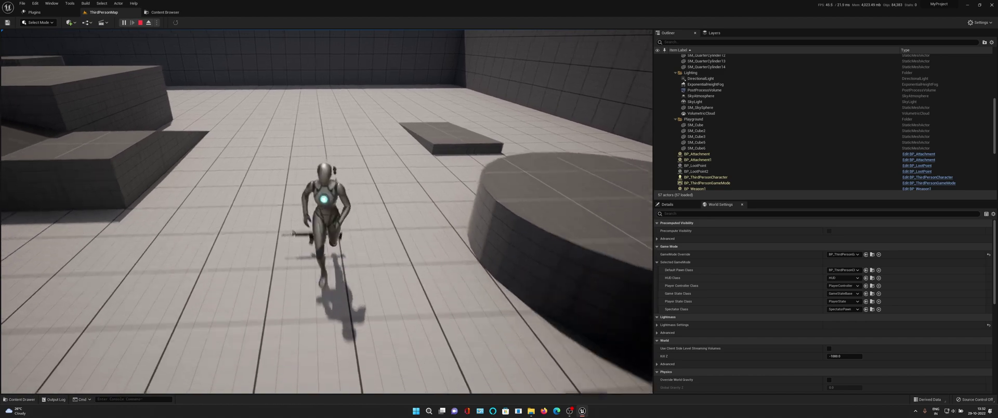
key(w)
key(a)
key(d)
key(a)
key(d)
key(a)
key(d)
key(w)
key(Escape)
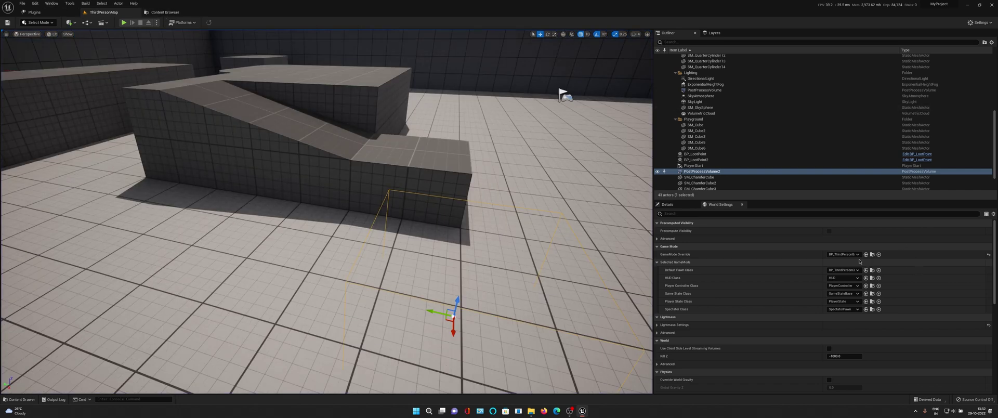
Run the character around the level in the network client preview to inspect the spawned weapons and attachments.
click(19, 400)
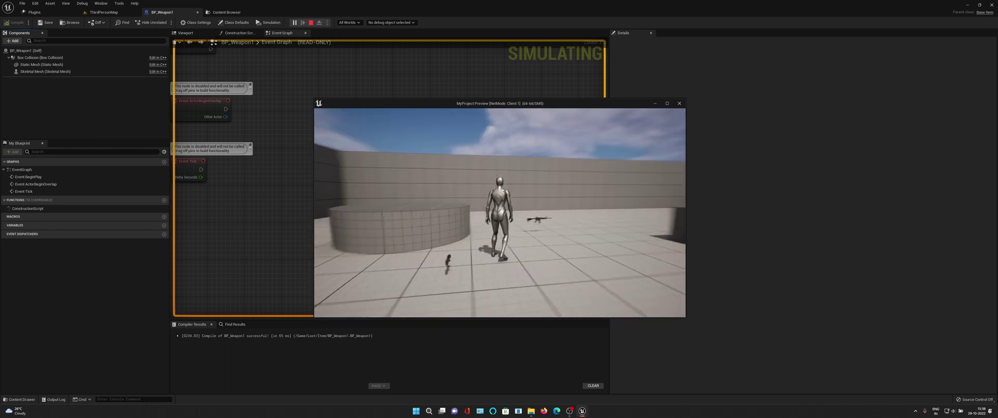
key(s)
key(w)
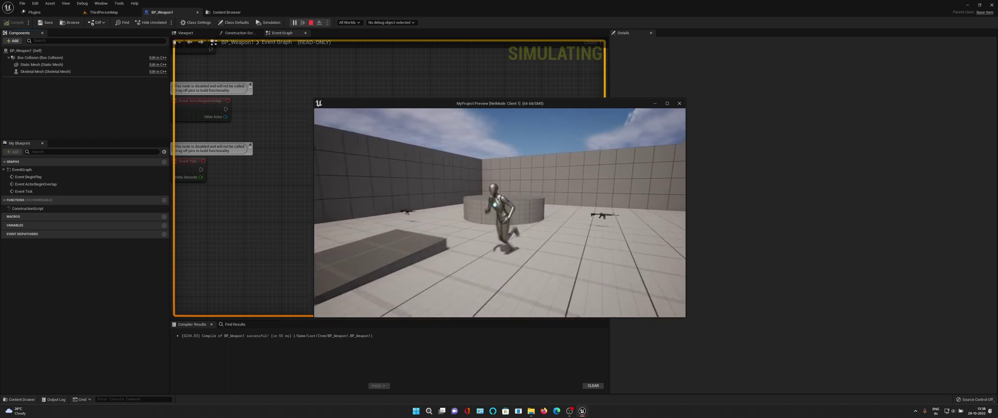
key(d)
key(w)
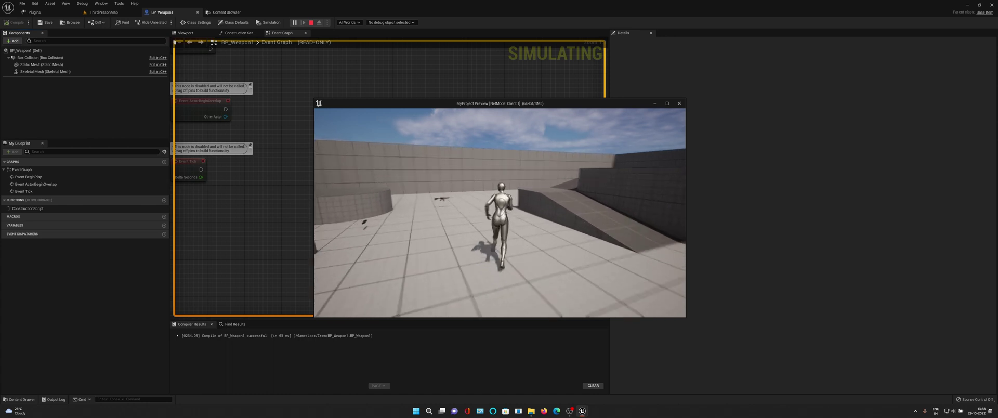
key(a)
key(w)
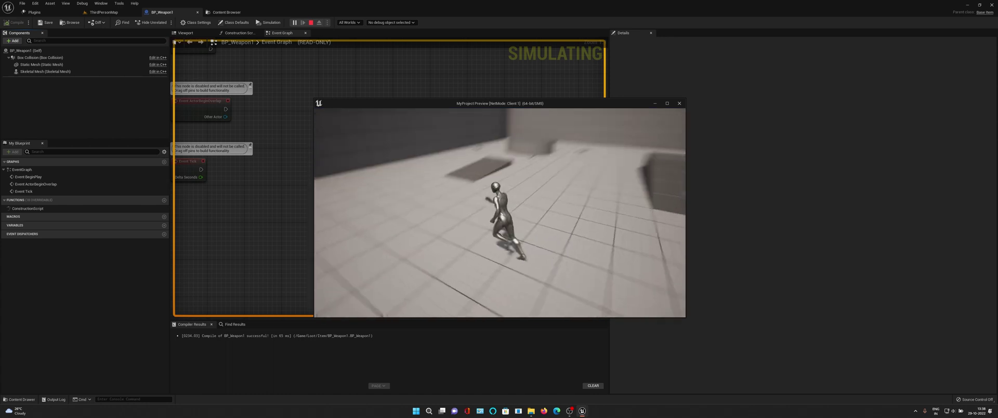
key(space)
key(s)
key(d)
key(w)
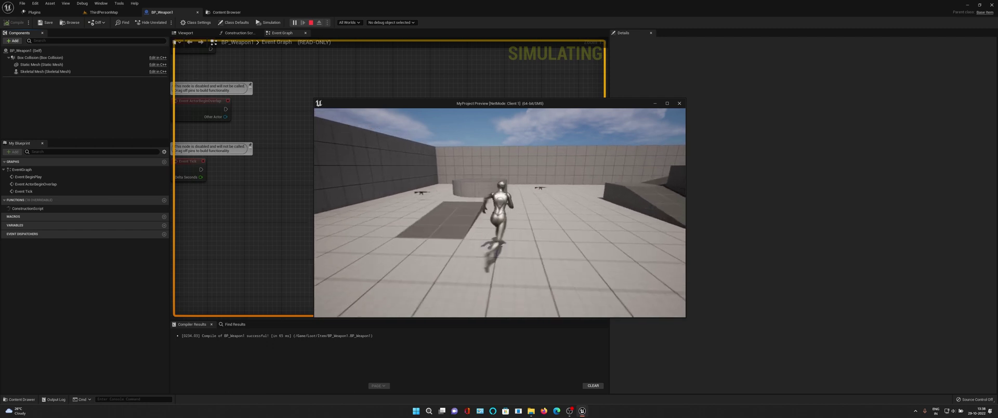
key(w)
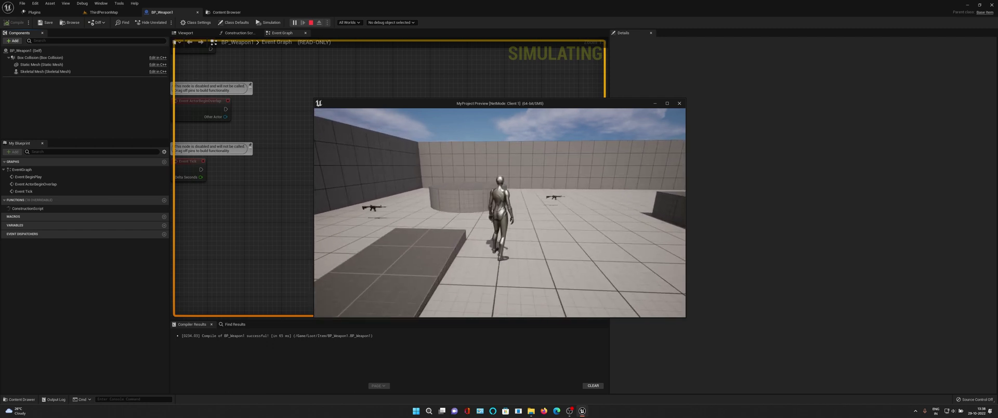